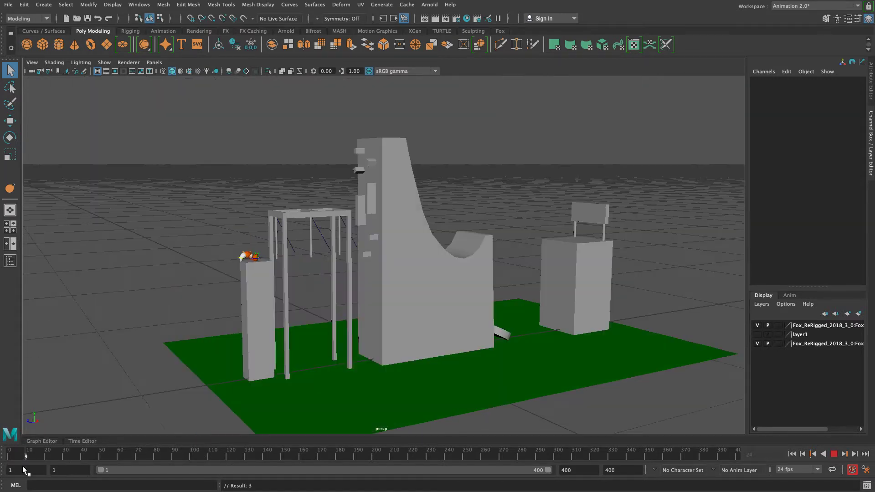
Stop playback, return to frame 1, and inspect which channels of the persp camera are keyed.
key(alt+v)
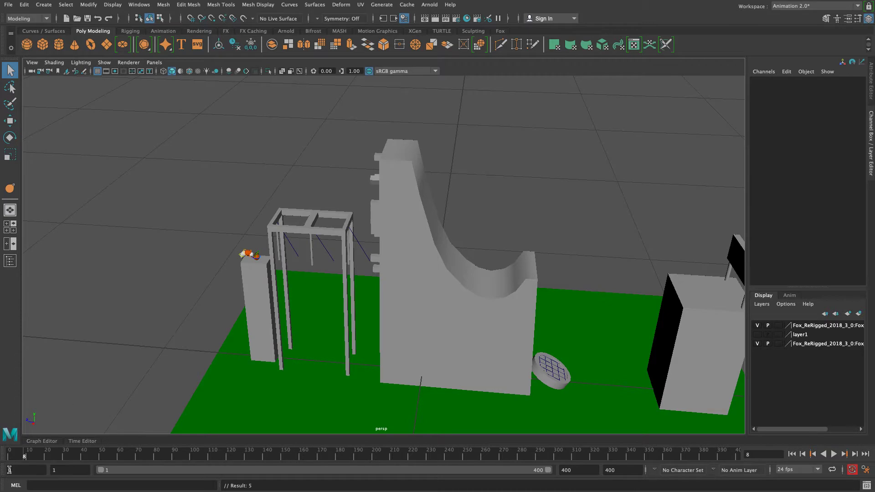
mouse_move(12, 457)
mouse_down()
mouse_move(41, 455)
mouse_move(1, 464)
mouse_up()
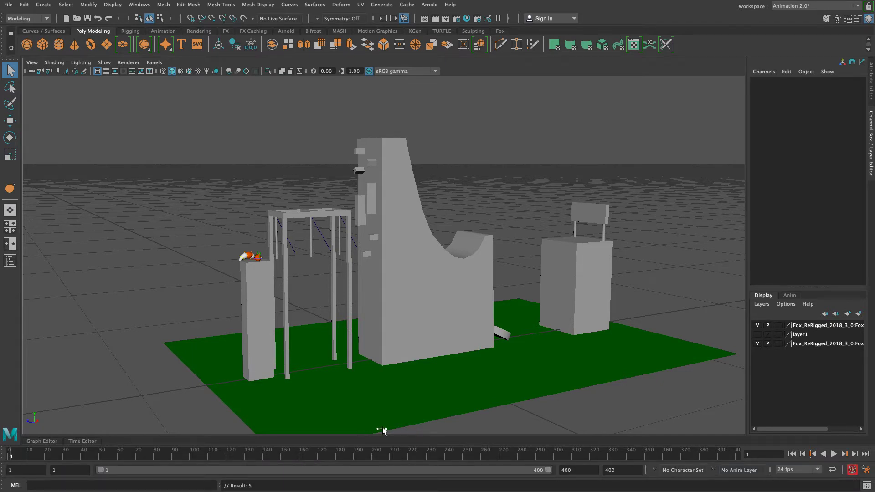
click(32, 63)
click(40, 80)
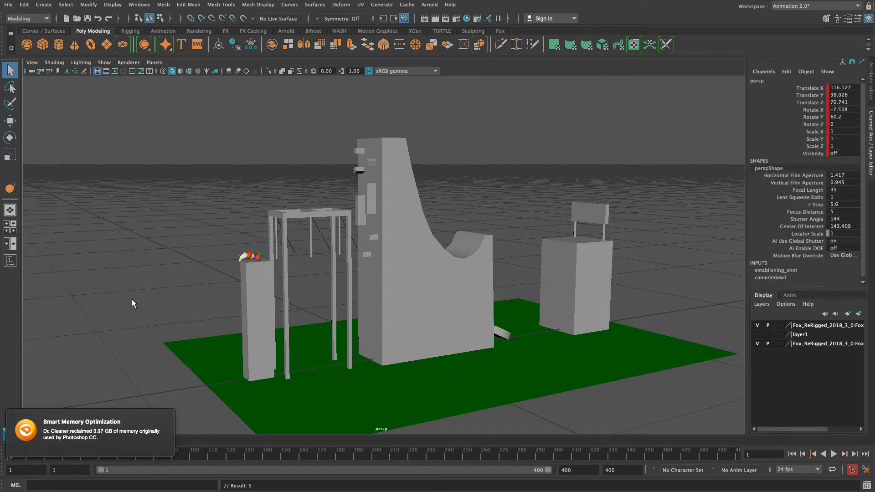
click(178, 261)
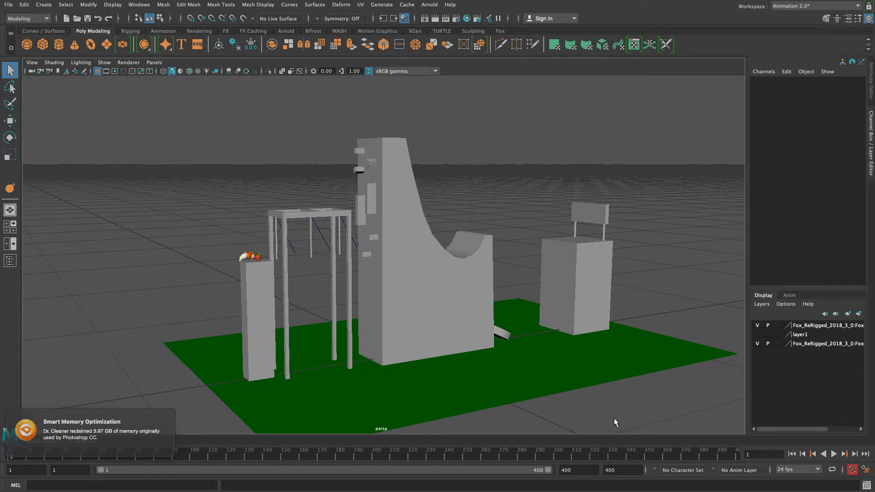
scroll(337, 330, up, 3)
scroll(337, 331, down, 3)
key(space)
key(space)
key(space)
key(space)
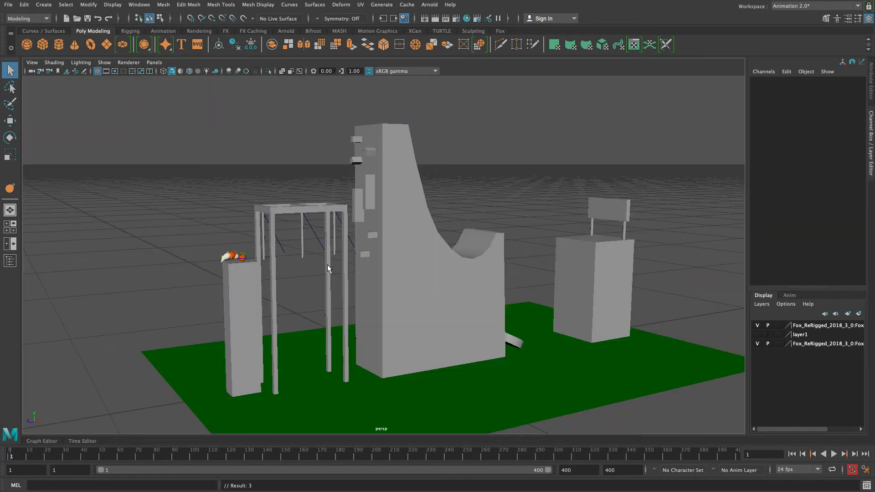
Select the persp camera and play its animation briefly, ending back at frame 1.
click(29, 64)
click(57, 79)
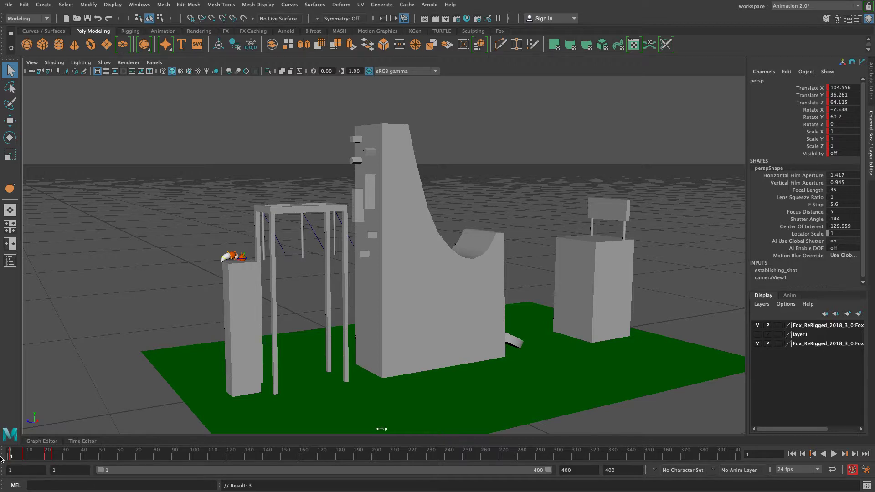
key(alt+v)
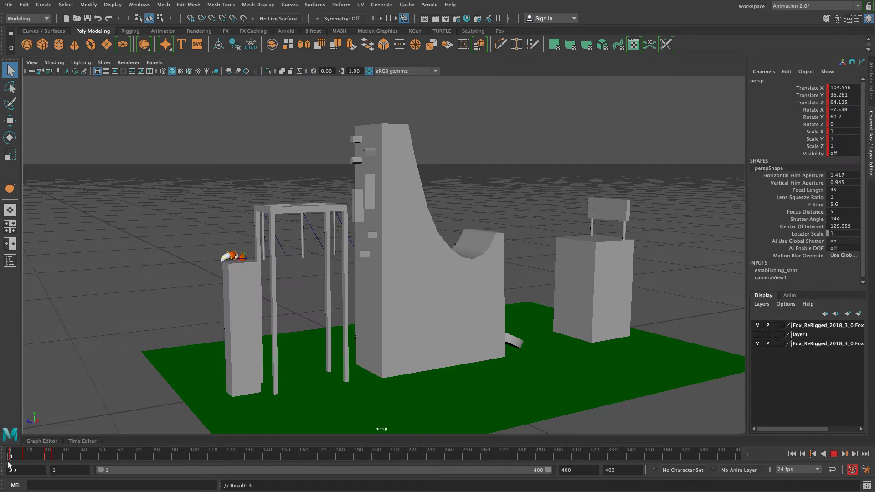
mouse_move(10, 455)
mouse_down()
mouse_move(26, 455)
mouse_move(10, 455)
mouse_up()
Delete all keys on every keyable channel of the persp camera, with the time range set to All.
click(37, 62)
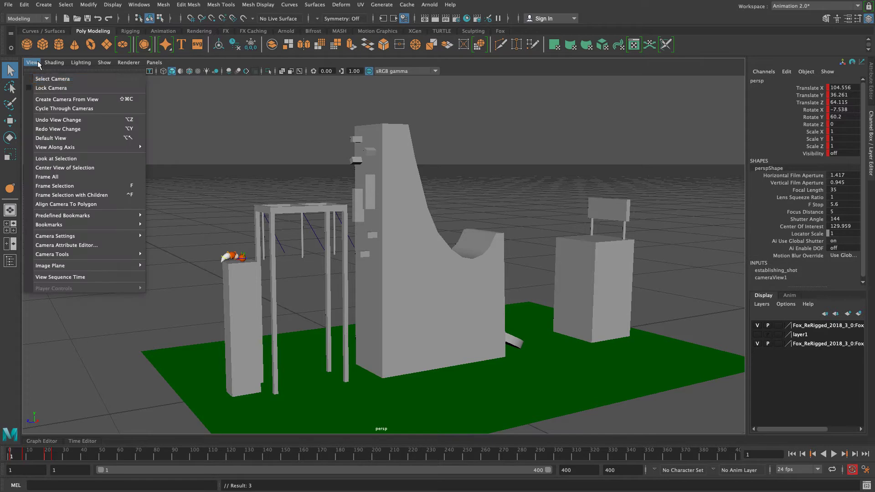
click(46, 78)
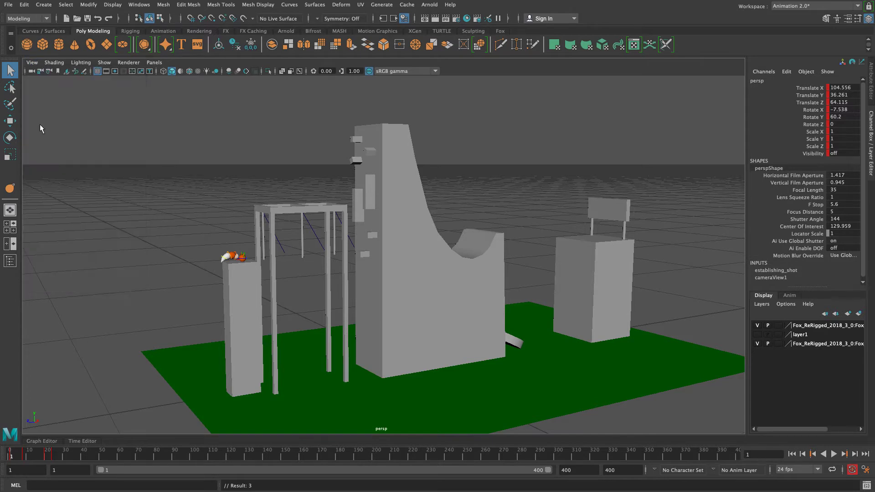
click(24, 5)
mouse_move(43, 87)
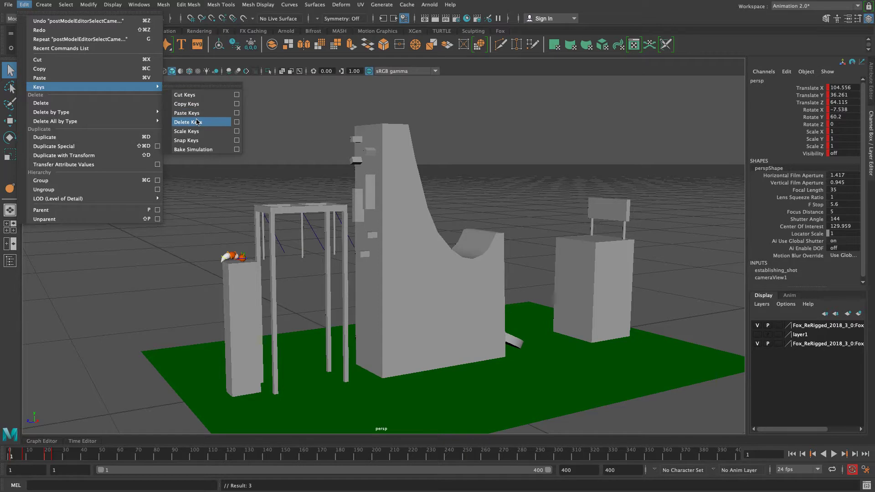
click(236, 122)
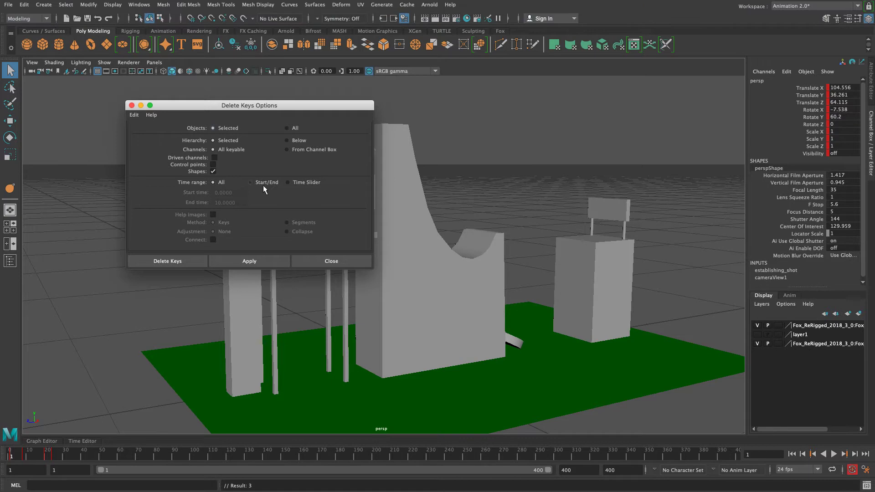
click(191, 259)
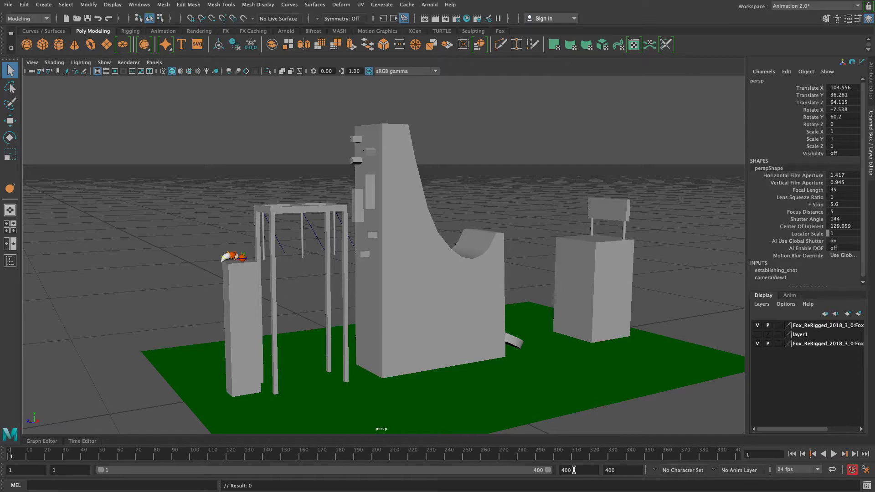
alt+right_drag(529, 333, 550, 333)
alt+drag(632, 95, 609, 127)
alt+right_drag(351, 289, 413, 318)
alt+drag(414, 317, 409, 289)
alt+middle_drag(408, 288, 373, 268)
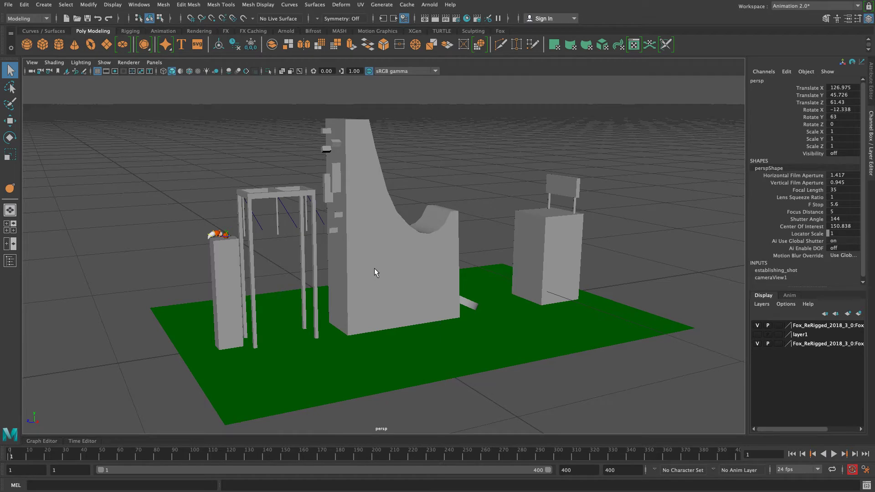
mouse_move(509, 228)
alt+mouse_down()
mouse_move(425, 228)
mouse_move(506, 235)
alt+mouse_up()
alt+right_drag(506, 236, 438, 238)
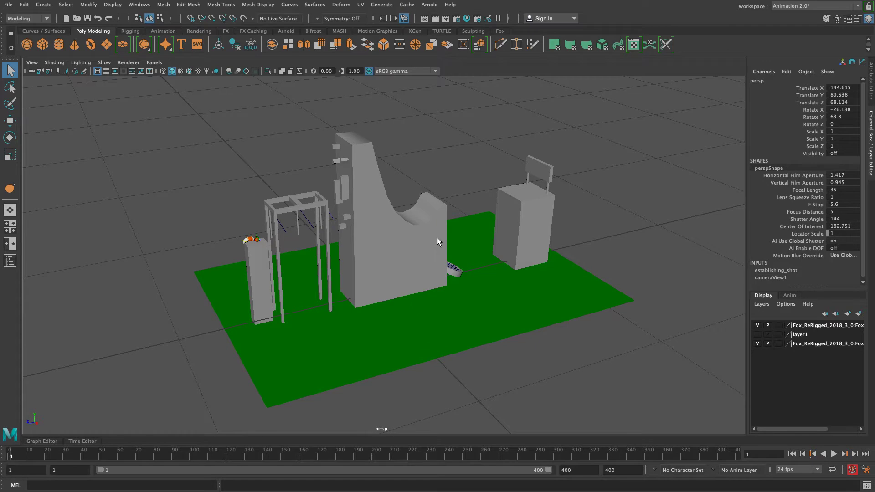
Create a standard single-node camera and show the scene in wireframe.
click(47, 7)
mouse_move(65, 63)
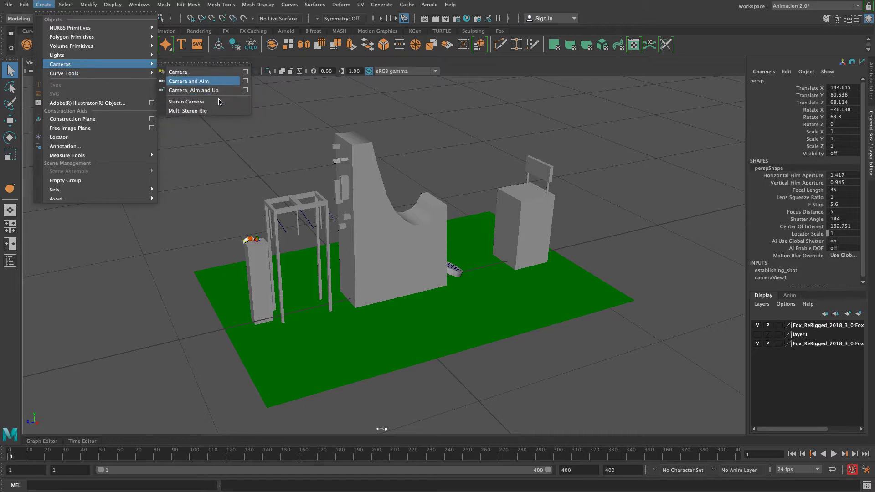
click(201, 74)
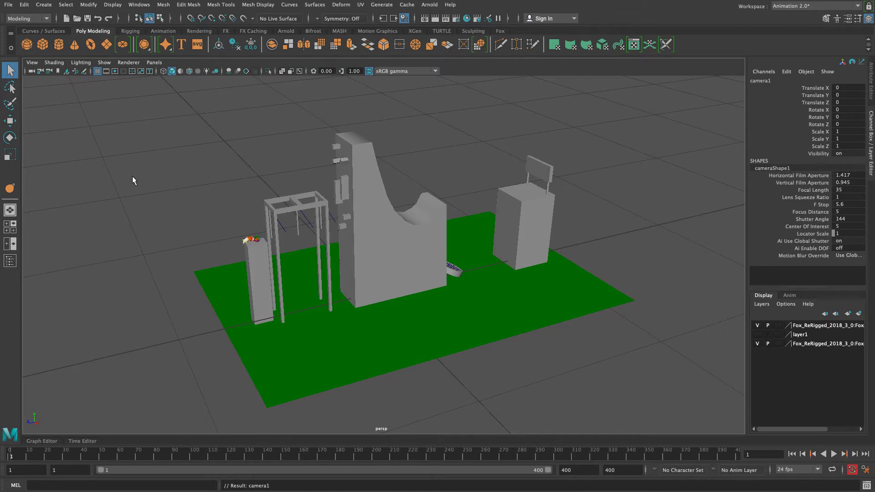
key(4)
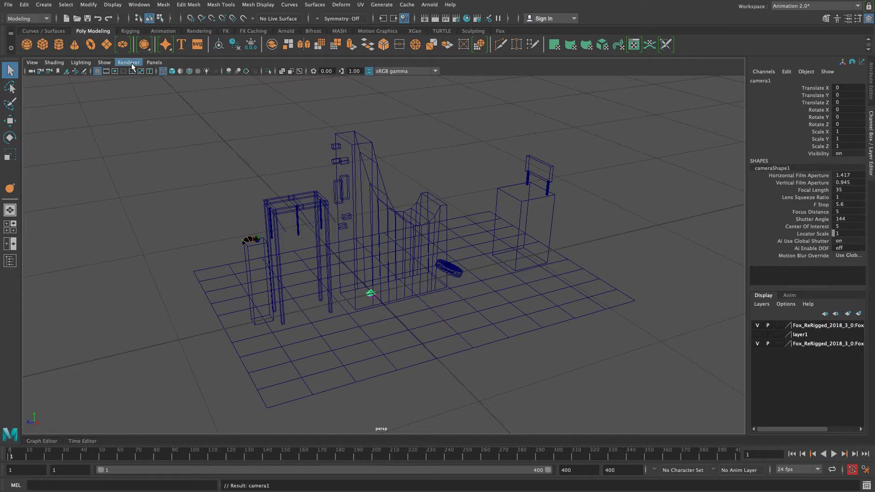
Look through camera1 in shaded display and frame the entire obstacle course from a raised three-quarter angle.
click(161, 64)
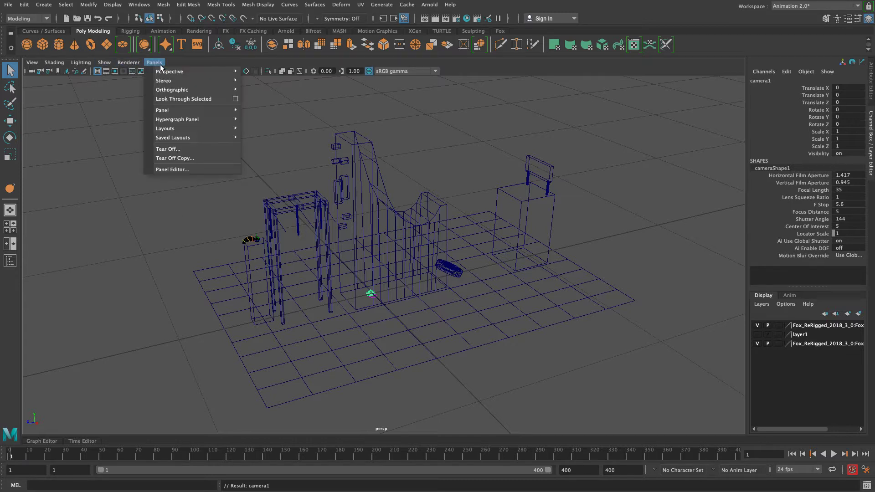
mouse_move(163, 73)
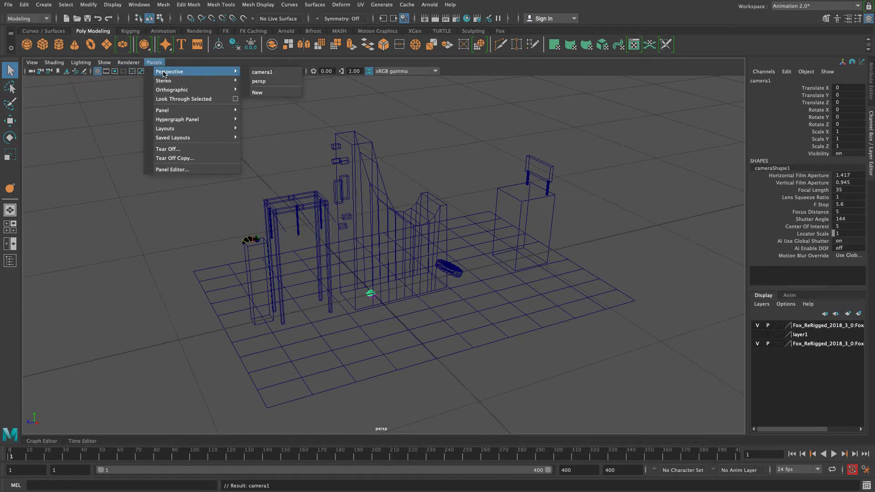
click(269, 72)
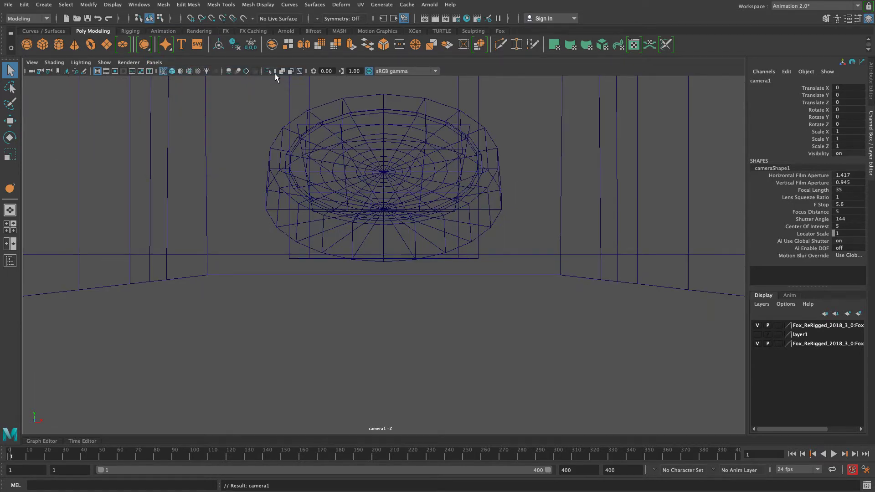
key(5)
alt+right_drag(383, 177, 1, 176)
alt+drag(2, 175, 401, 175)
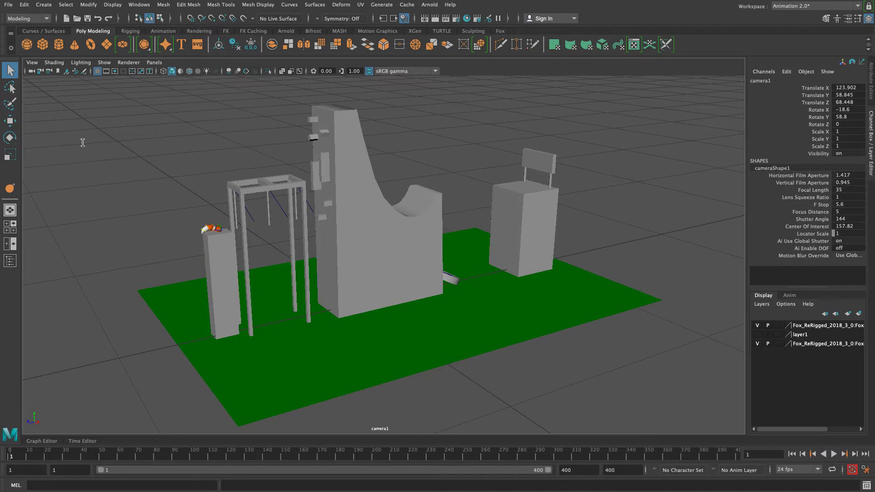
Show camera1's shape attributes and temporarily narrow the viewport to test how its framing responds.
key(ctrl+a)
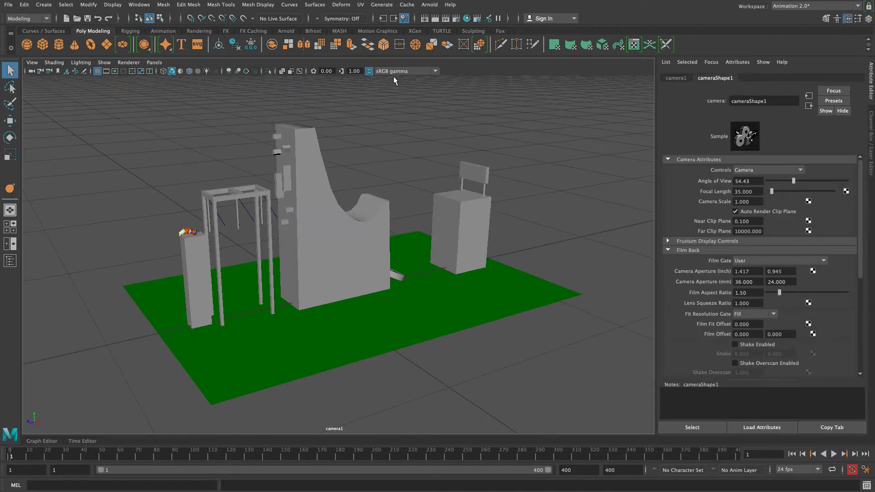
drag(655, 210, 1, 181)
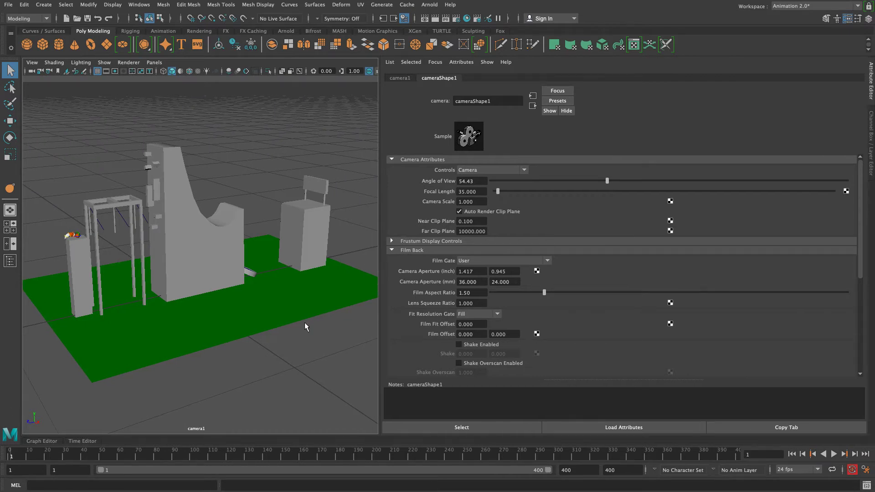
drag(380, 216, 871, 233)
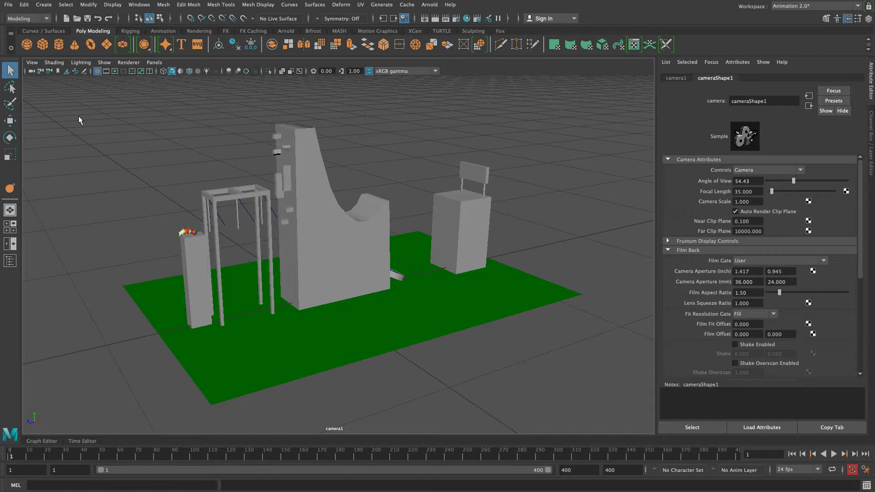
Try the Vertical resolution gate fit on camera1 and restore the Fill fit.
click(32, 64)
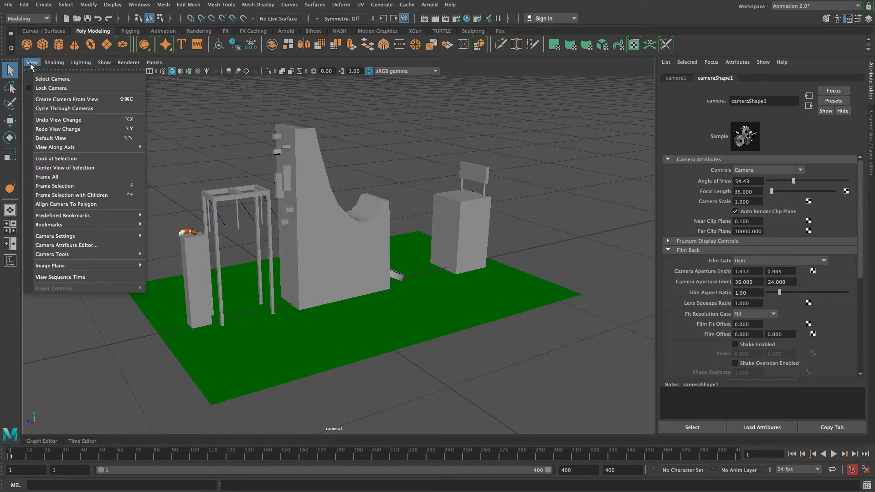
mouse_move(62, 236)
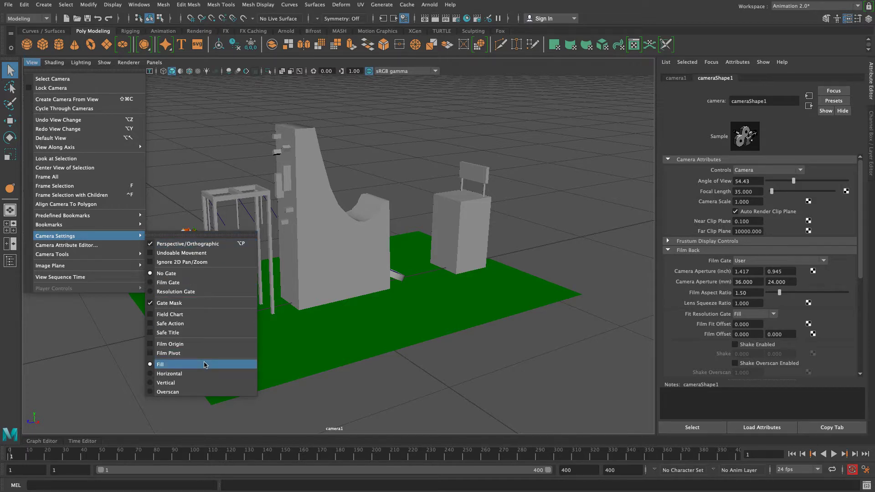
click(208, 387)
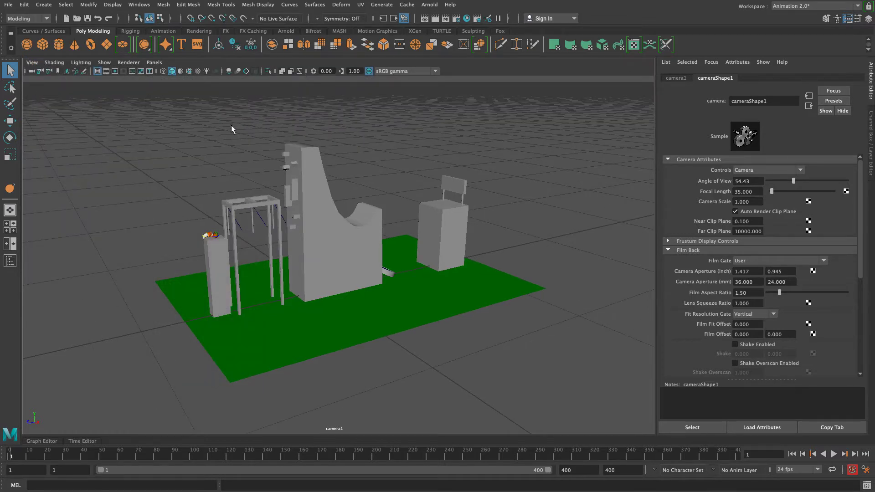
click(32, 63)
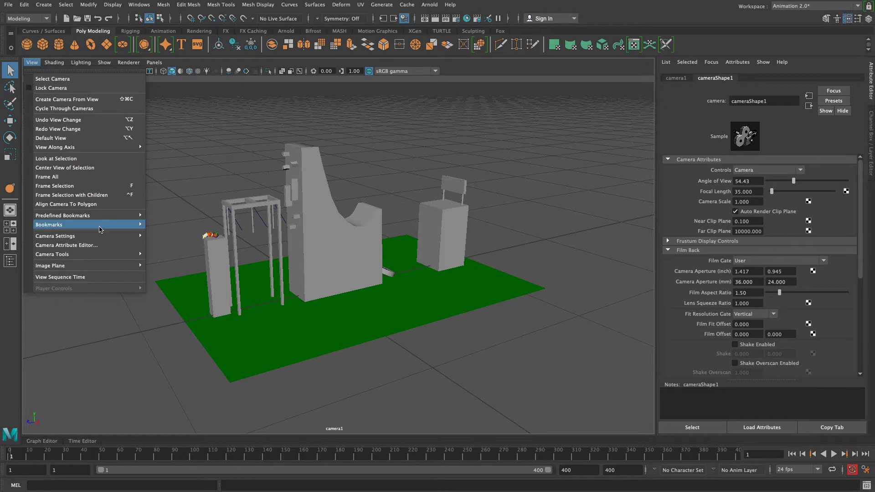
mouse_move(131, 238)
click(205, 365)
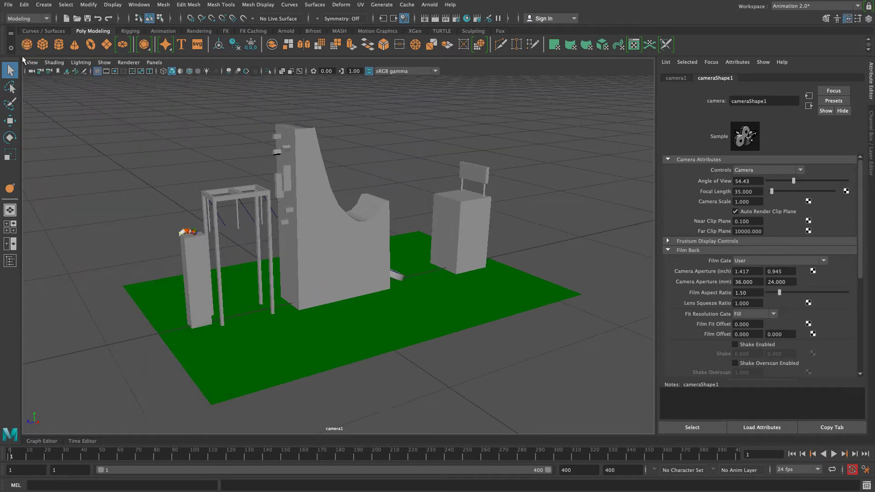
Detach Camera Settings as a floating window and turn on the Safe Action guide for camera1.
click(30, 62)
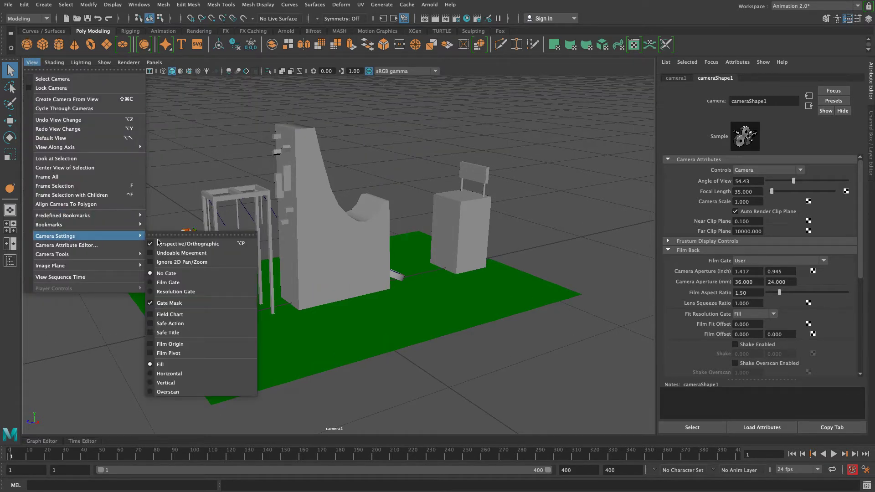
click(205, 233)
drag(205, 234, 95, 98)
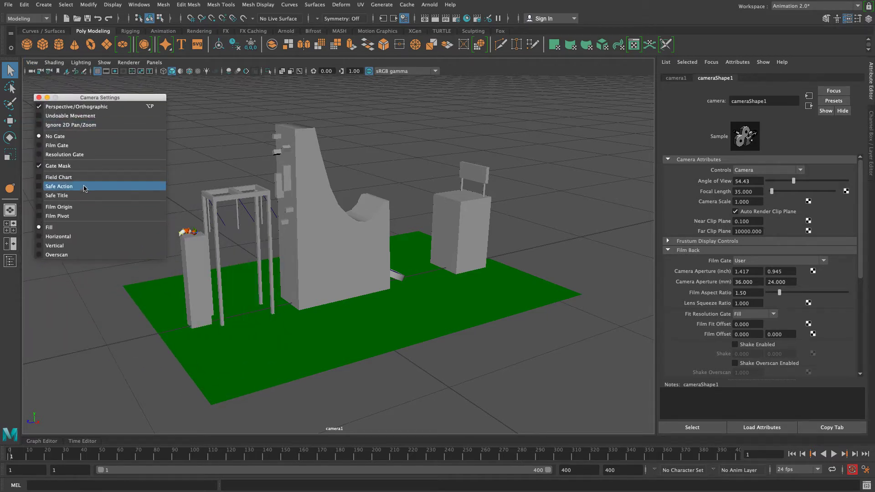
click(69, 188)
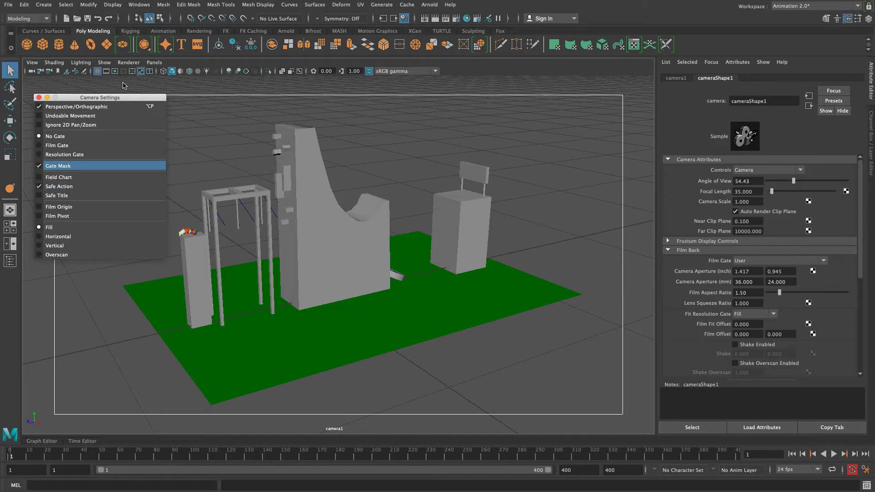
Move the floating Camera Settings window clear of the obstacle course's left side and turn on the Safe Title guide.
drag(97, 97, 713, 150)
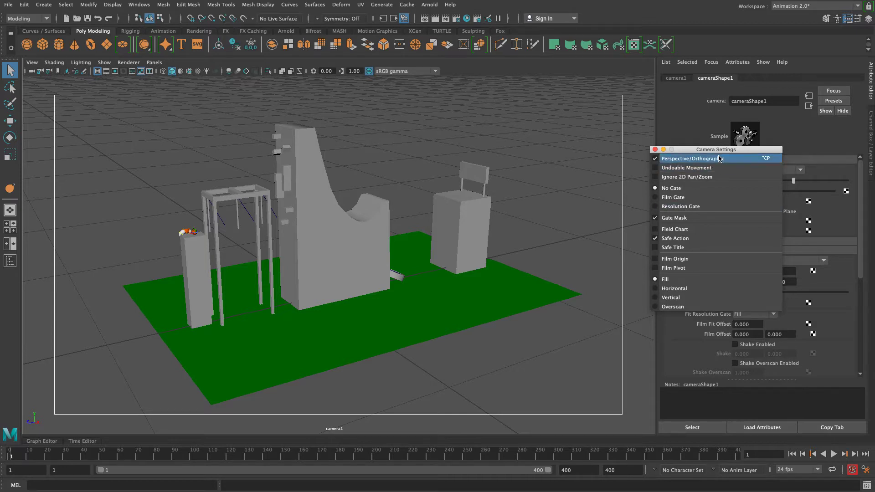
drag(723, 151, 599, 129)
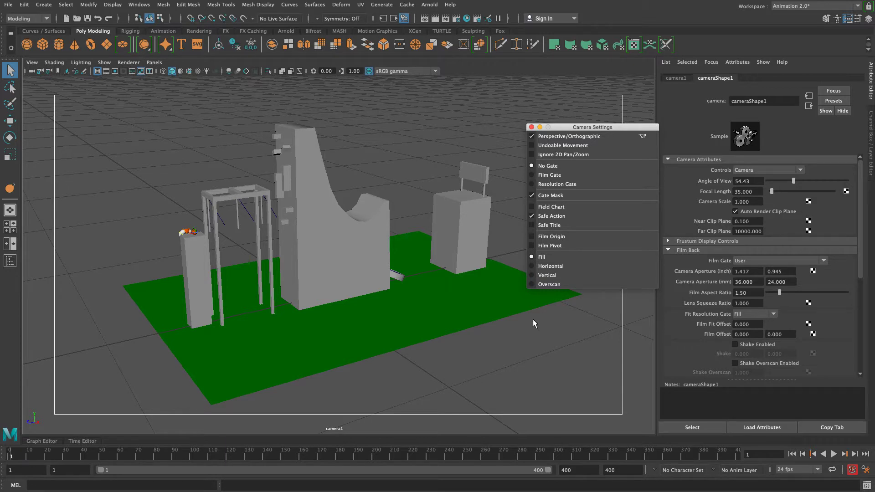
click(533, 226)
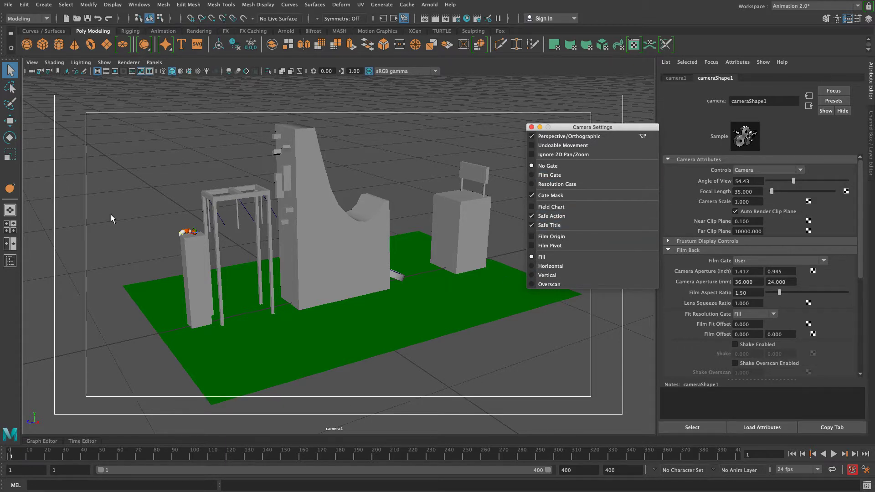
Turn off the Safe Title guide for camera1 and show the camera's Channel Box values.
click(532, 226)
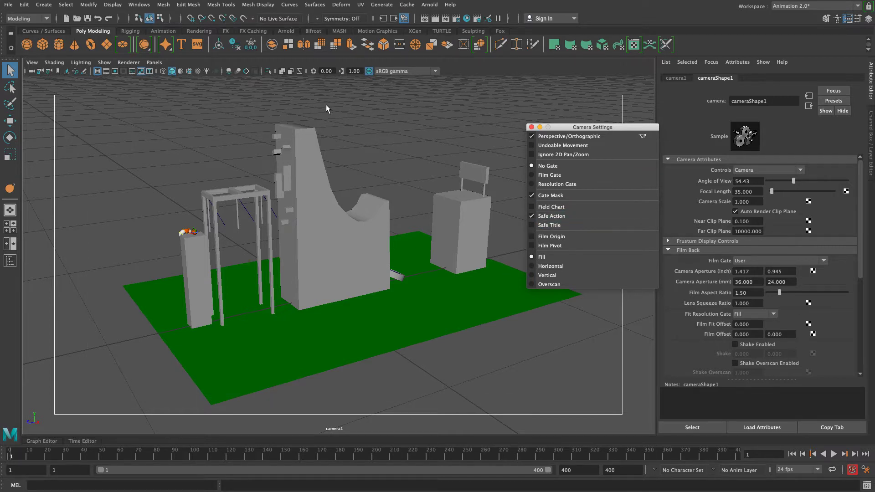
key(ctrl+a)
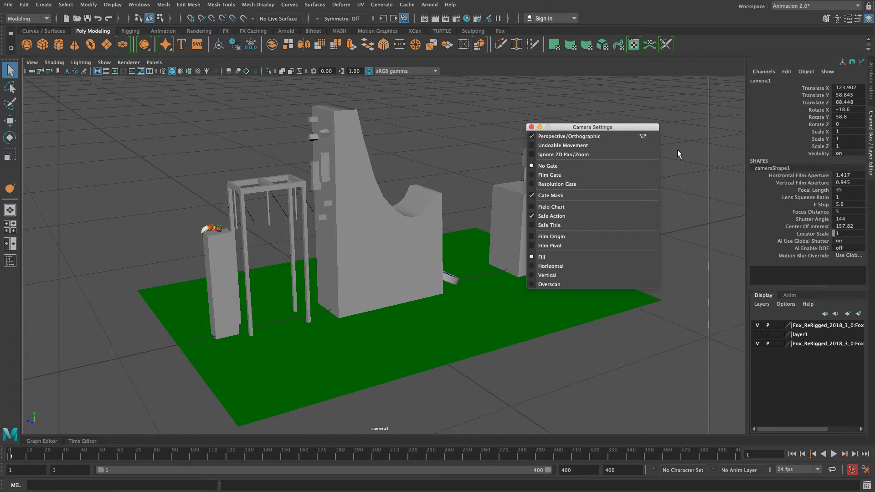
Move the floating Camera Settings window aside, set camera1's fit to Vertical, and close the window.
drag(621, 126, 716, 147)
mouse_move(724, 490)
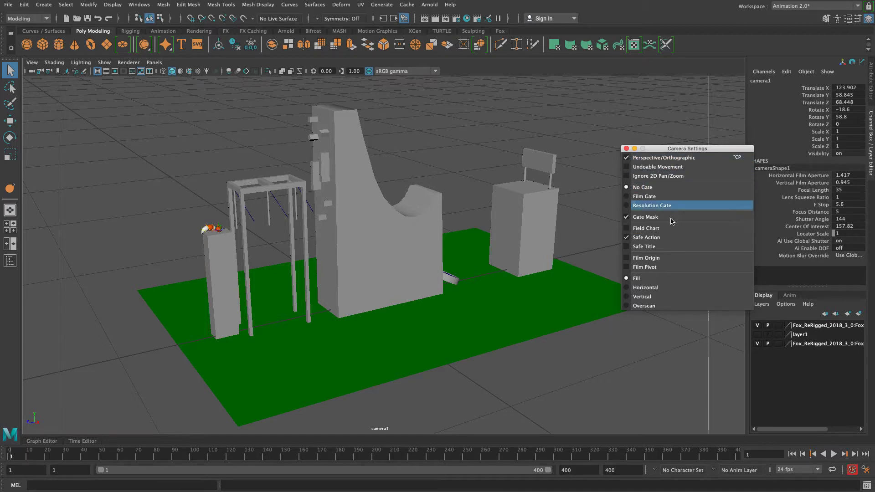
click(657, 295)
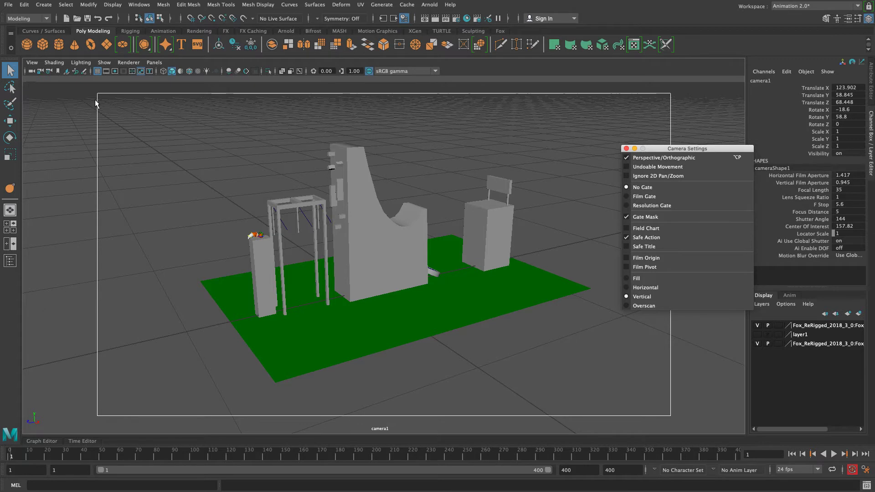
click(625, 149)
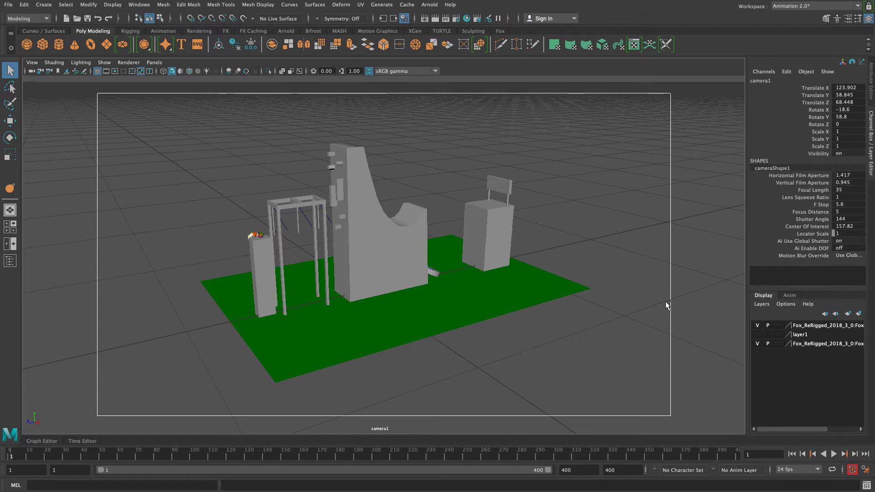
Switch repeatedly between camera1's Attribute Editor and Channel Box to check how the Vertical fit framing responds to viewport width.
key(ctrl+a)
drag(654, 271, 649, 295)
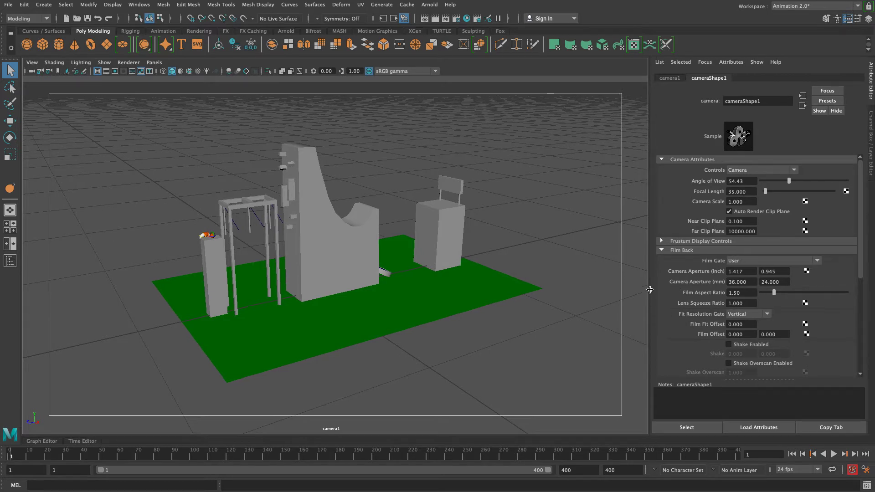
key(ctrl+a)
key(ctrl+a)
key(ctrl+a)
key(ctrl+a)
key(ctrl+a)
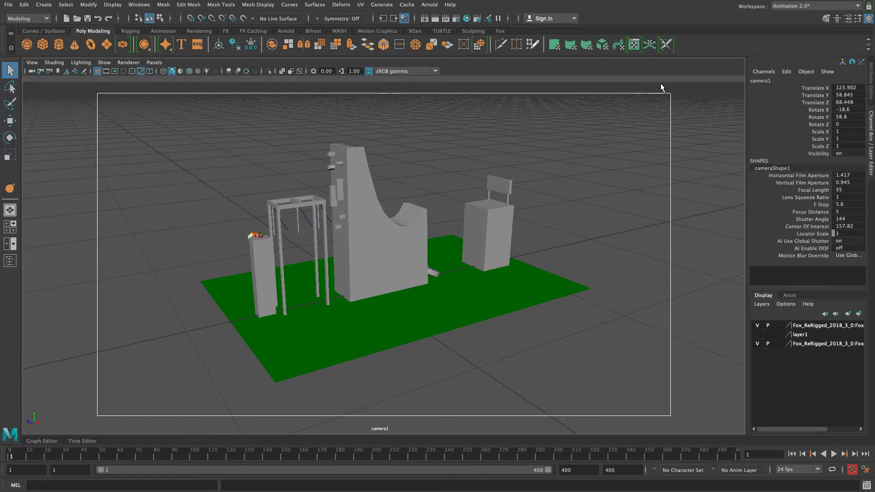
Set the default out tangent to Stepped in the Animation preferences and save them.
alt+right_drag(382, 315, 428, 336)
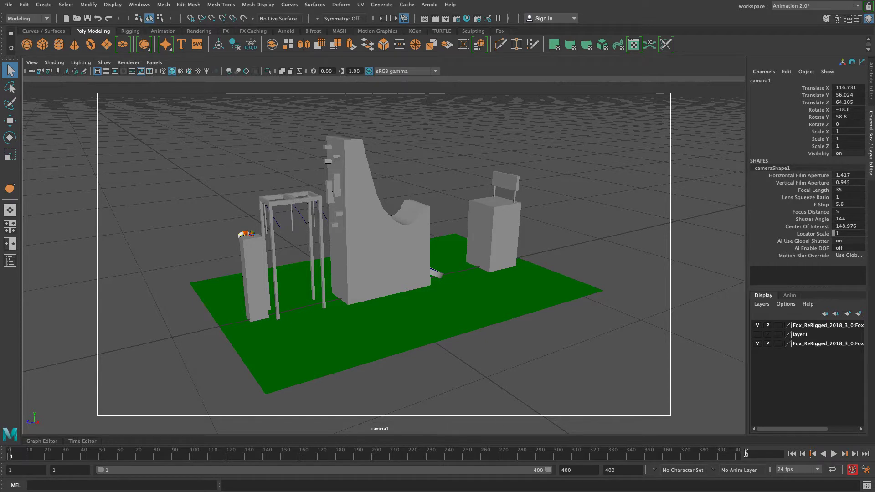
click(865, 470)
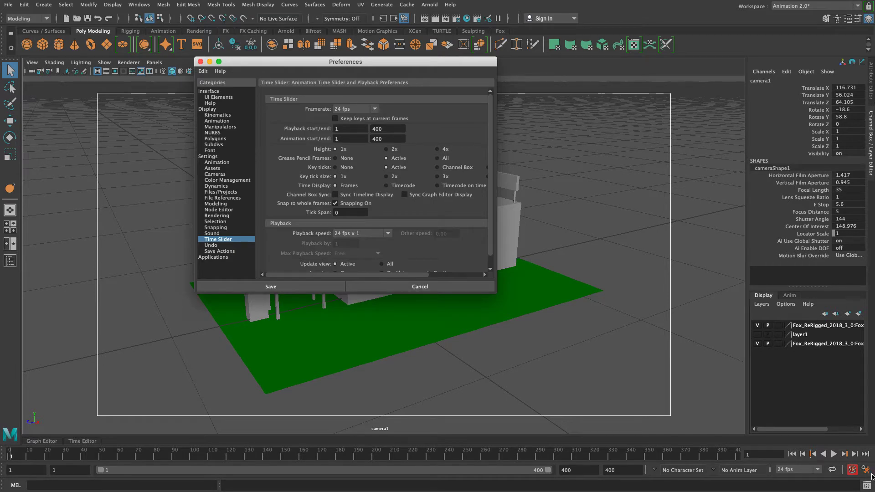
click(222, 165)
click(348, 223)
click(343, 270)
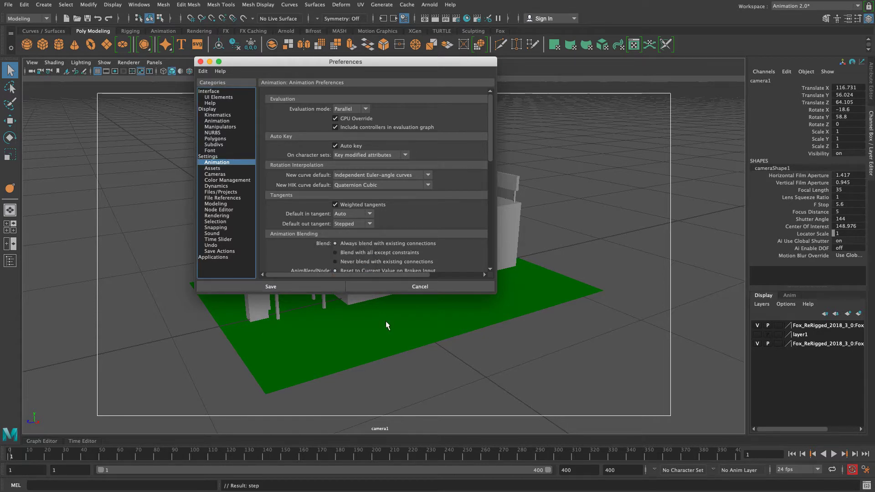
click(252, 286)
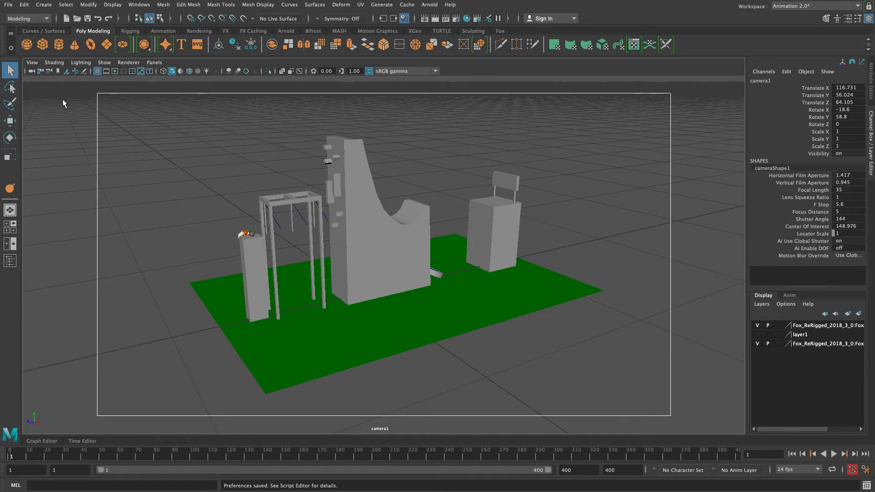
Open the Bookmark Editor for camera1 and place its window clear of the obstacle course.
click(31, 63)
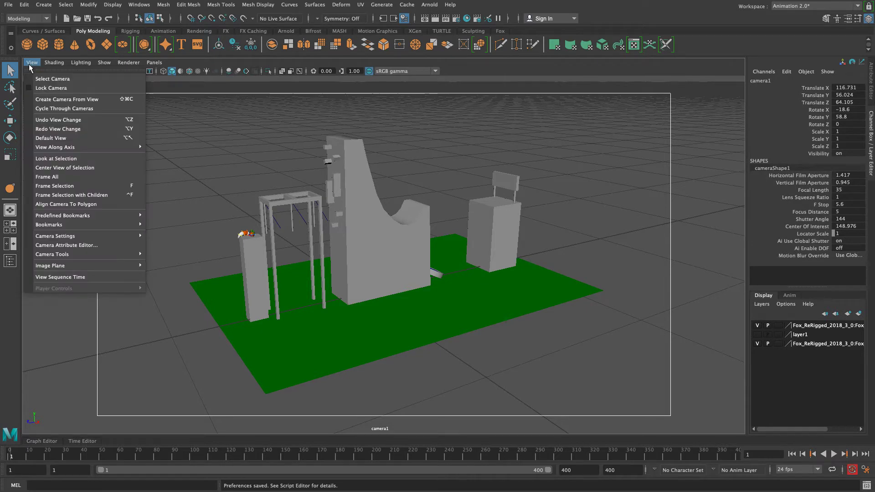
mouse_move(109, 225)
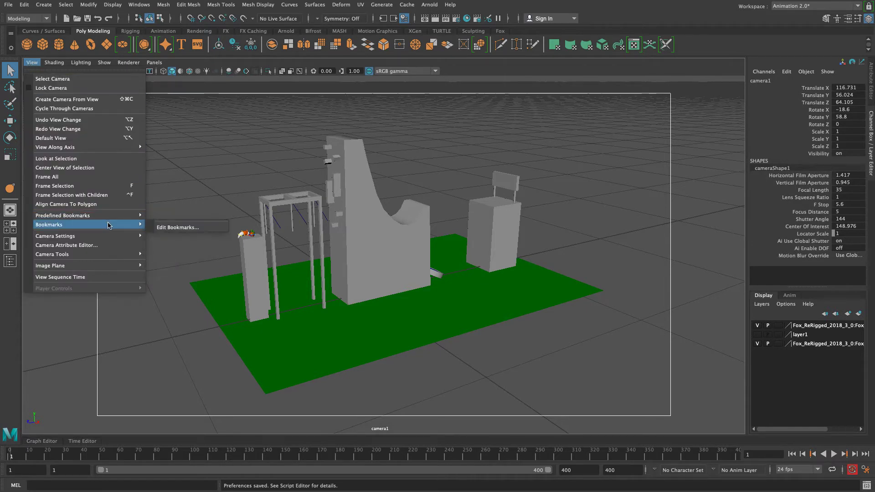
click(161, 226)
drag(415, 175, 773, 166)
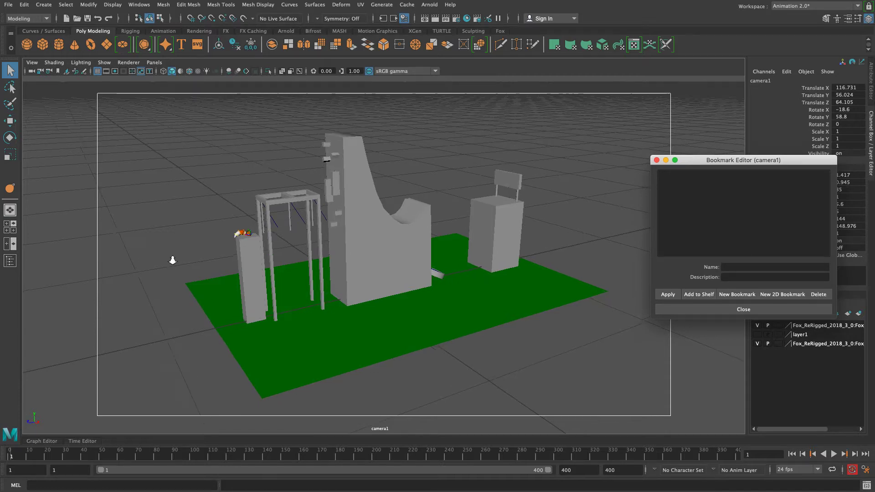
Frame the whole obstacle course closer in camera1 and save the view as a bookmark named EstablishingShot.
alt+right_drag(166, 261, 187, 285)
alt+middle_drag(187, 285, 200, 291)
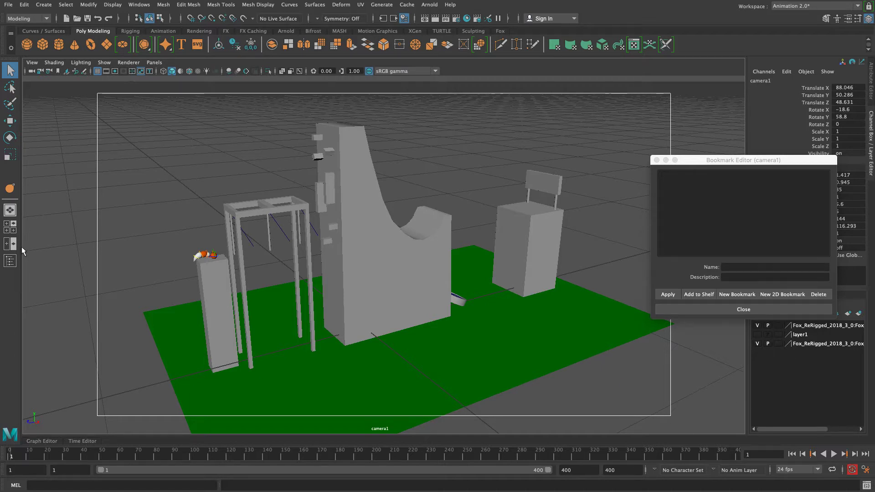
click(746, 298)
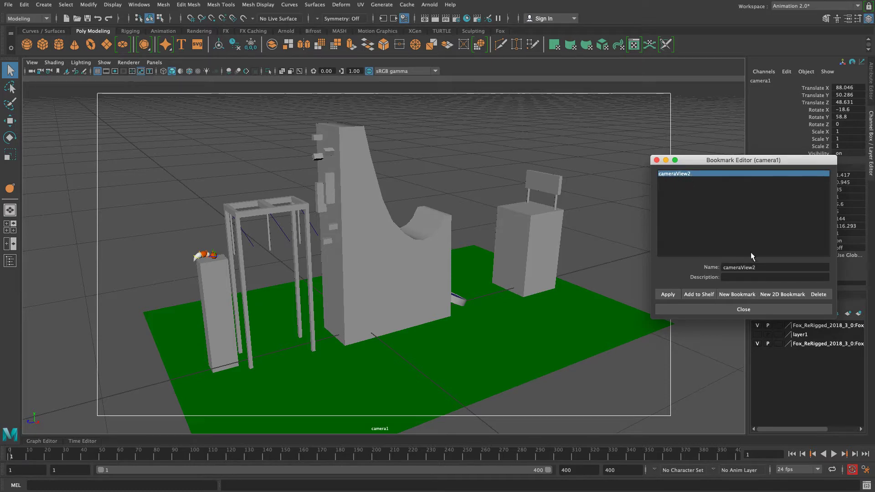
double_click(773, 268)
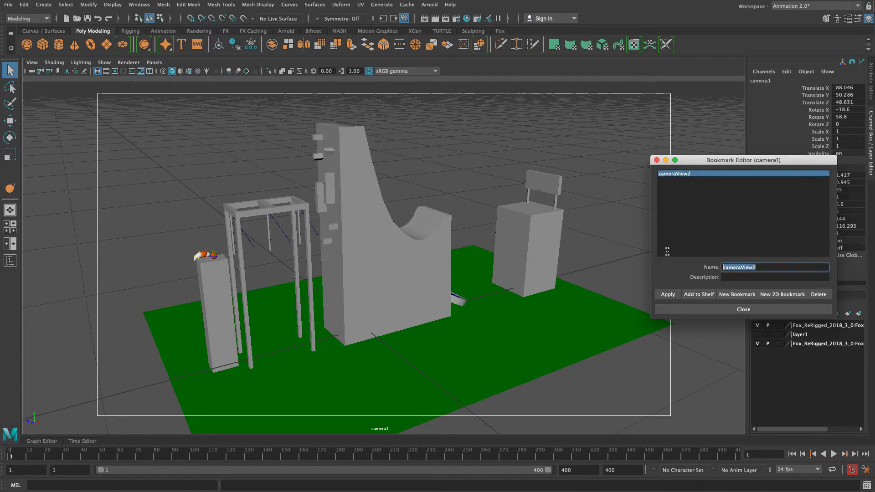
text(Est)
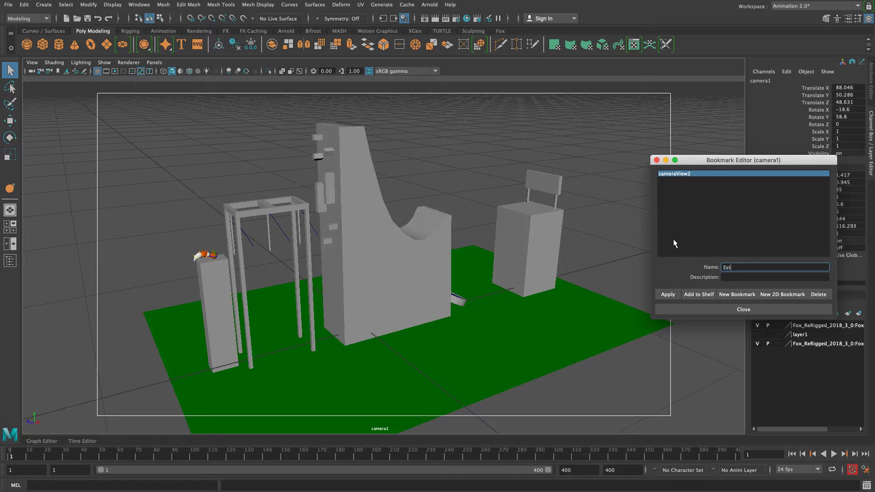
text(ablishingShot)
click(764, 277)
click(777, 231)
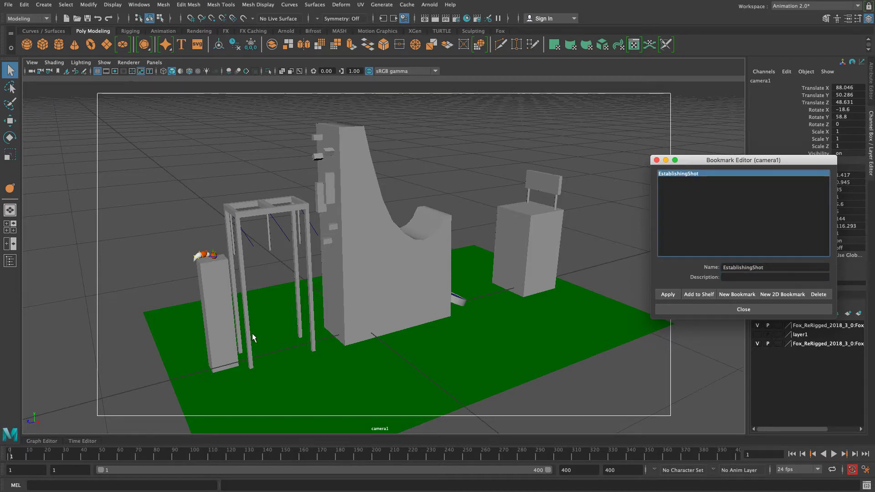
Reframe camera1 to a level, close side view of the fox on its pillar, the hanging bars and the climbing wall.
alt+right_drag(243, 273, 279, 288)
alt+middle_drag(279, 288, 396, 313)
alt+drag(395, 313, 335, 300)
alt+right_drag(336, 300, 420, 338)
alt+middle_drag(420, 338, 442, 448)
alt+right_drag(441, 449, 436, 406)
alt+middle_drag(435, 406, 404, 384)
alt+drag(404, 384, 394, 389)
alt+middle_drag(395, 389, 383, 363)
alt+right_drag(383, 364, 379, 373)
alt+drag(379, 373, 352, 353)
alt+right_drag(352, 354, 356, 355)
alt+middle_drag(357, 355, 364, 371)
alt+right_drag(364, 372, 369, 377)
alt+drag(369, 378, 365, 377)
alt+right_drag(365, 378, 372, 379)
alt+middle_drag(372, 378, 354, 379)
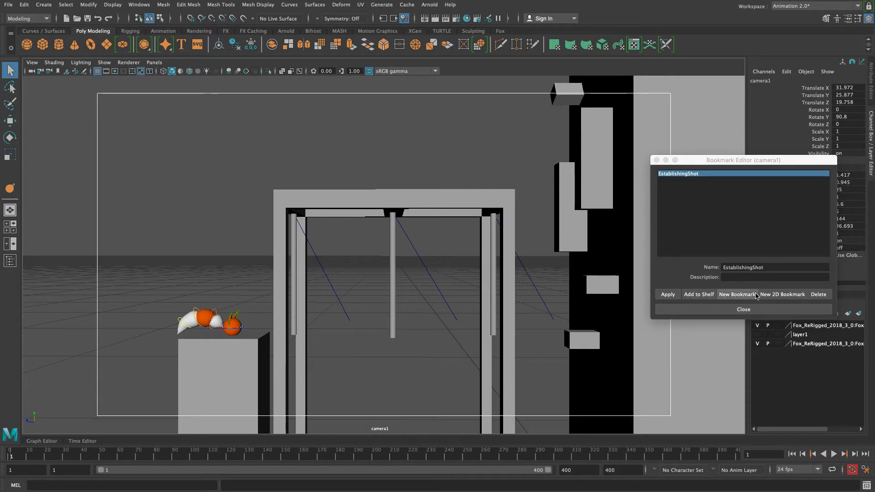
Save the close side view as a new camera bookmark named CloseUp_01.
click(736, 294)
drag(763, 268, 703, 258)
text(CLoseUp)
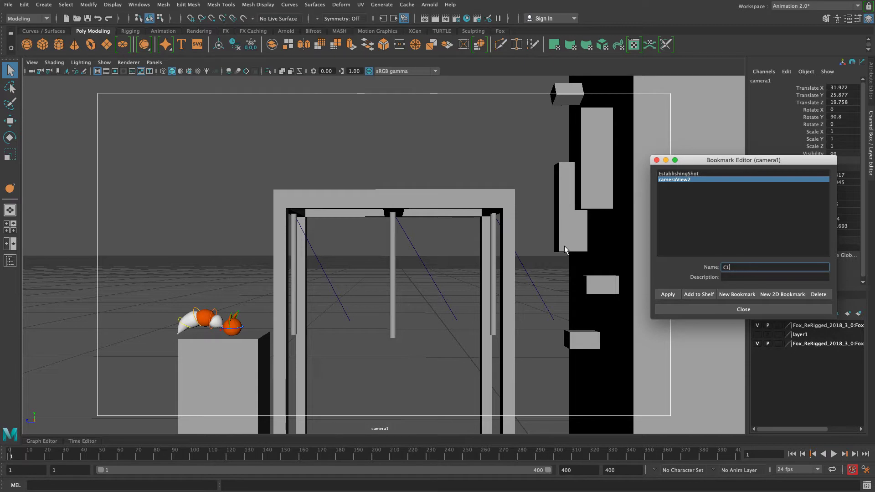
key(BackSpace)
key(BackSpace)
key(BackSpace)
text(l)
key(Tab)
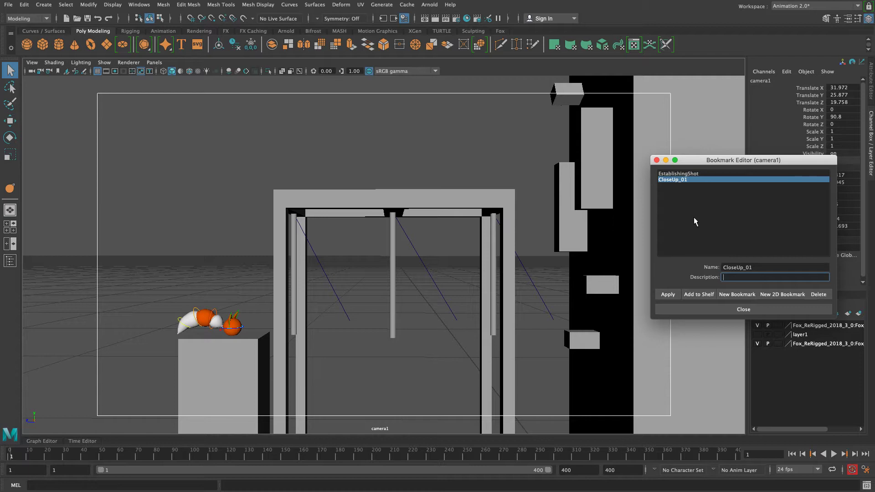
Go to frame 98 and angle camera1 steeply upward at the fox climbing the wall.
mouse_move(12, 456)
mouse_down()
mouse_move(116, 467)
mouse_move(196, 460)
mouse_move(189, 463)
mouse_up()
alt+drag(245, 375, 228, 298)
right_click(228, 299)
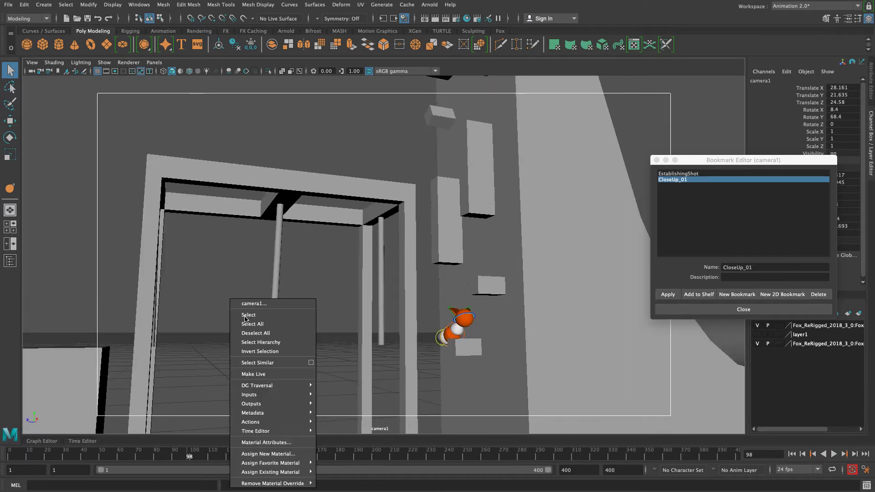
click(266, 238)
alt+middle_drag(262, 237, 213, 261)
alt+drag(212, 261, 205, 245)
alt+middle_drag(205, 245, 205, 245)
right_drag(221, 264, 249, 215)
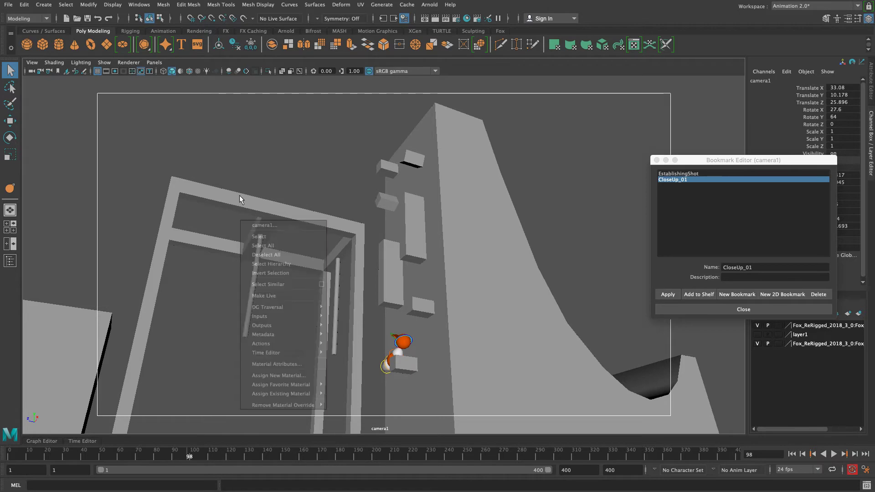
alt+middle_drag(248, 214, 254, 236)
alt+drag(253, 236, 253, 227)
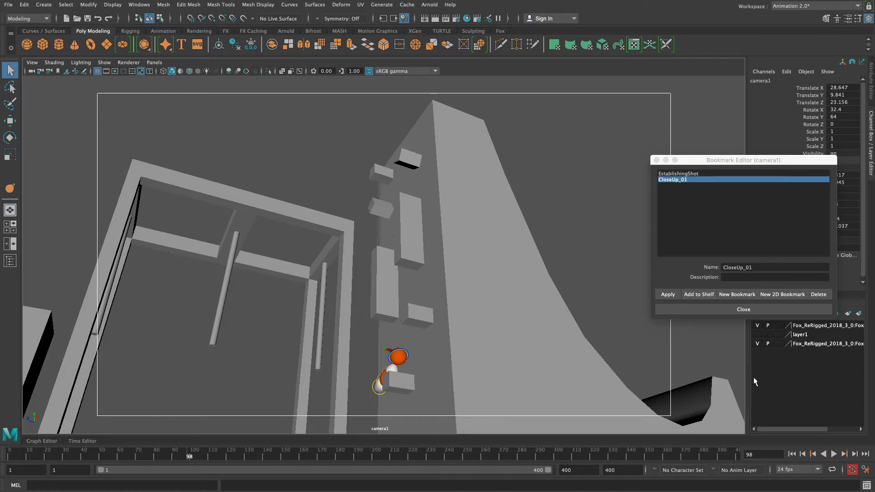
Save the low upward view as a new camera bookmark named Up Angle.
click(743, 294)
click(743, 294)
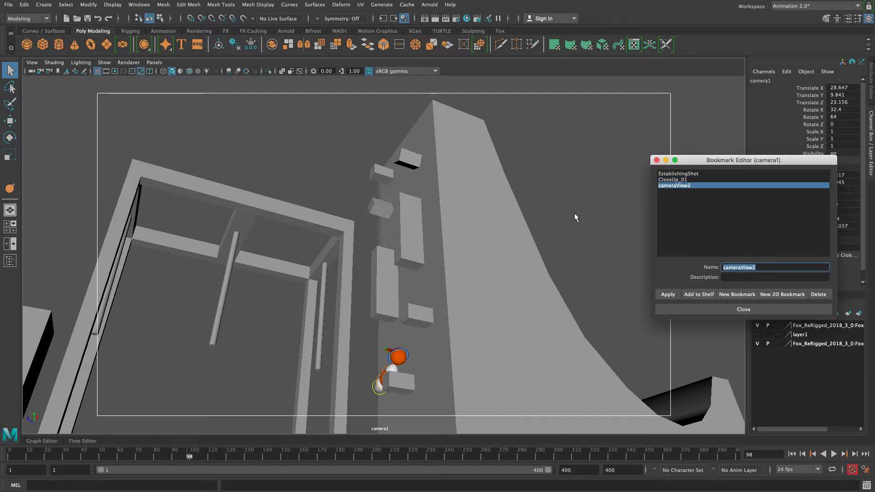
text(Up Angle)
key(Return)
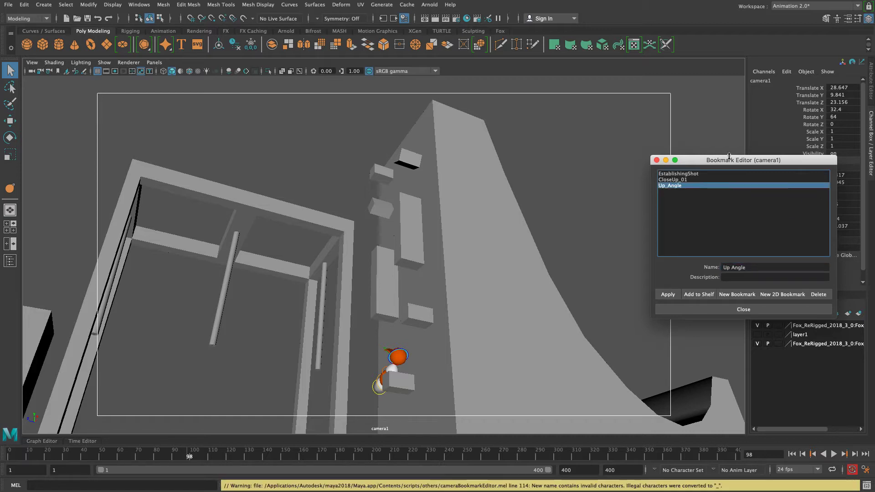
Go to frame 184 and frame the fox on top of the tall ramp closely from above in camera1.
drag(24, 459, 348, 457)
alt+drag(307, 180, 300, 212)
mouse_move(356, 224)
right_down()
mouse_move(319, 223)
mouse_move(387, 236)
mouse_move(357, 224)
right_up()
alt+right_drag(391, 231, 312, 195)
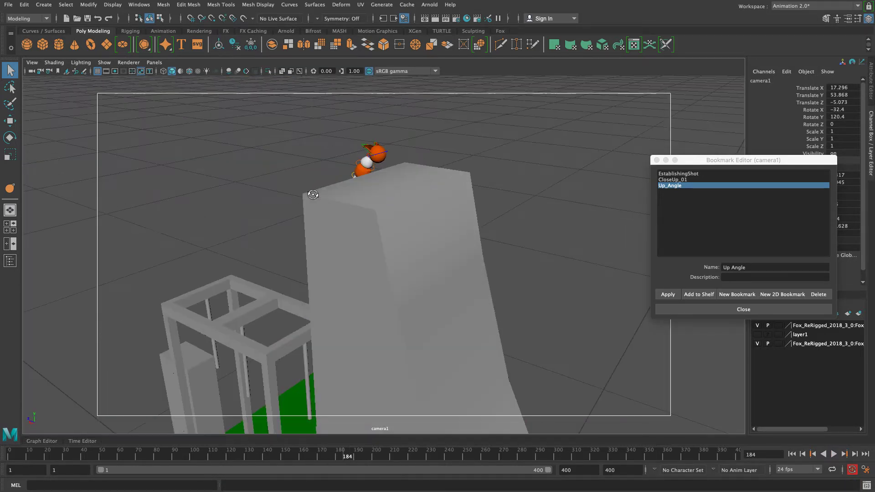
alt+drag(313, 196, 294, 240)
alt+middle_drag(295, 240, 299, 283)
alt+right_drag(299, 283, 317, 291)
alt+middle_drag(316, 291, 318, 287)
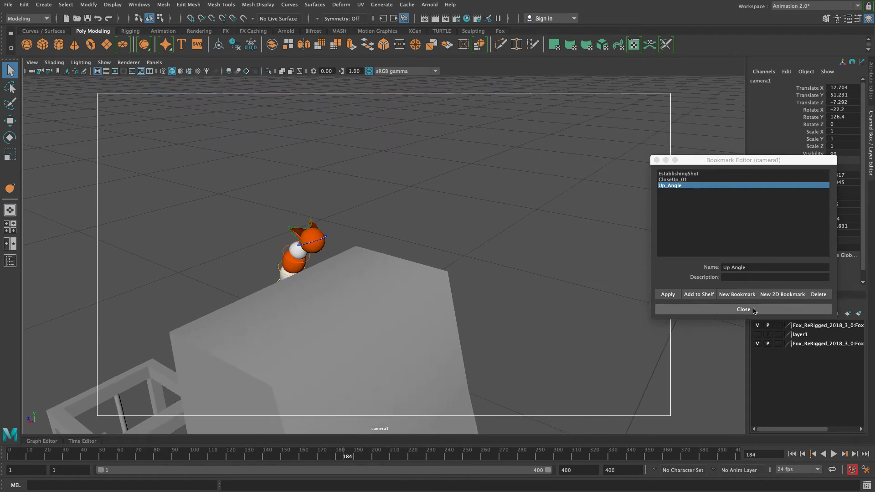
Save the ramp-top view as a new camera bookmark named CloseUp-02.
click(737, 295)
double_click(760, 268)
text(C)
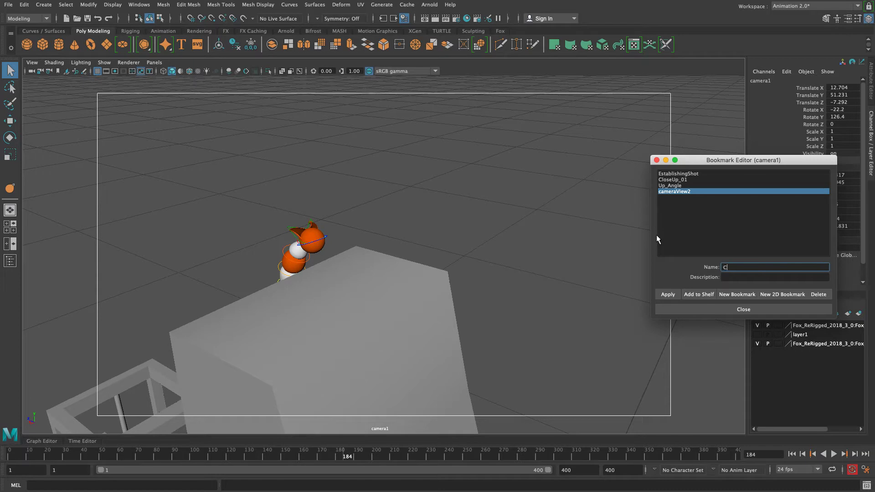
text(loseUp-02)
key(Return)
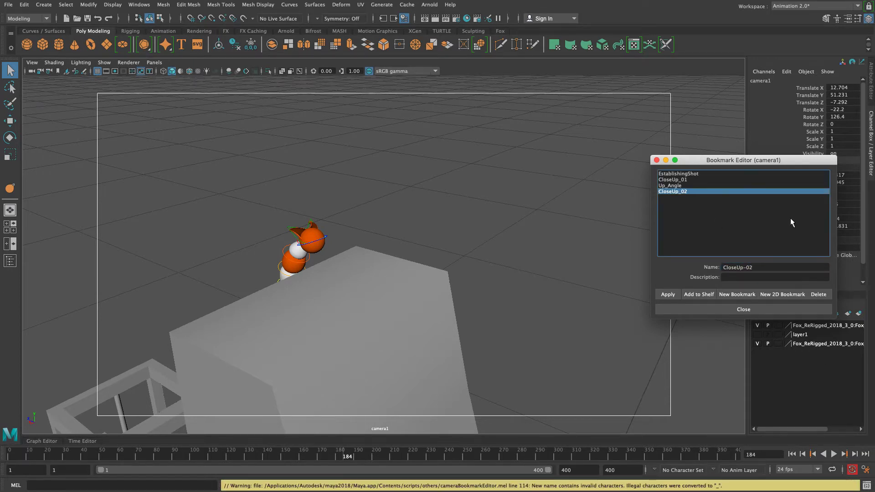
Scrub the fox's animation, return to frame 1, and move camera1 to a low view of the pillar, bars and ramp.
drag(11, 457, 391, 457)
drag(341, 473, 11, 429)
alt+right_drag(305, 299, 186, 273)
alt+drag(187, 274, 274, 269)
alt+middle_drag(274, 269, 321, 186)
alt+drag(321, 191, 287, 192)
alt+drag(366, 333, 398, 312)
alt+right_drag(398, 312, 414, 350)
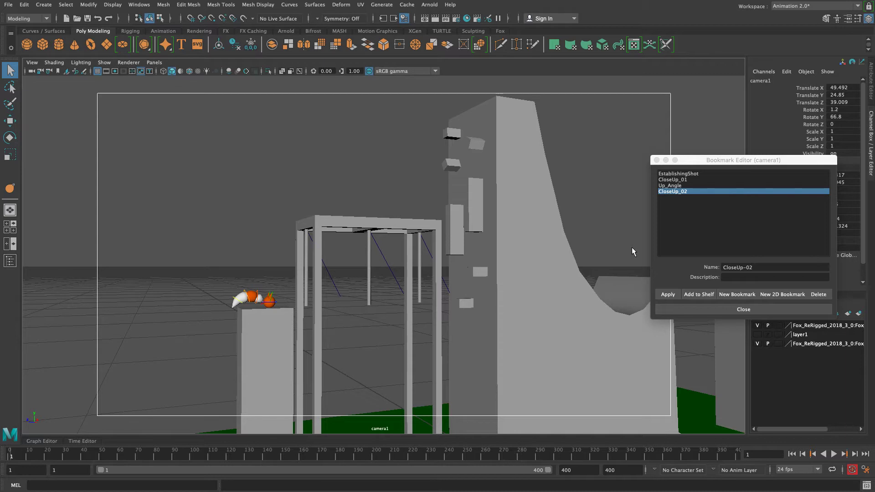
Apply the EstablishingShot bookmark to camera1 and select the camera.
click(662, 174)
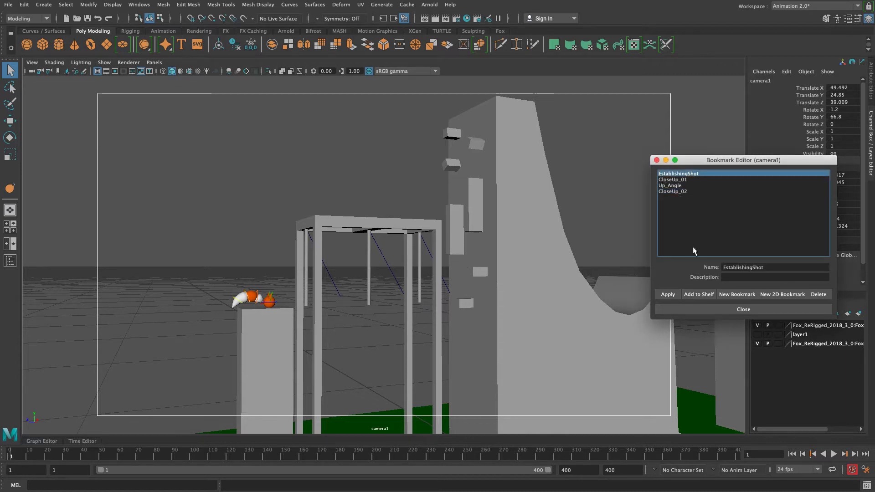
click(667, 295)
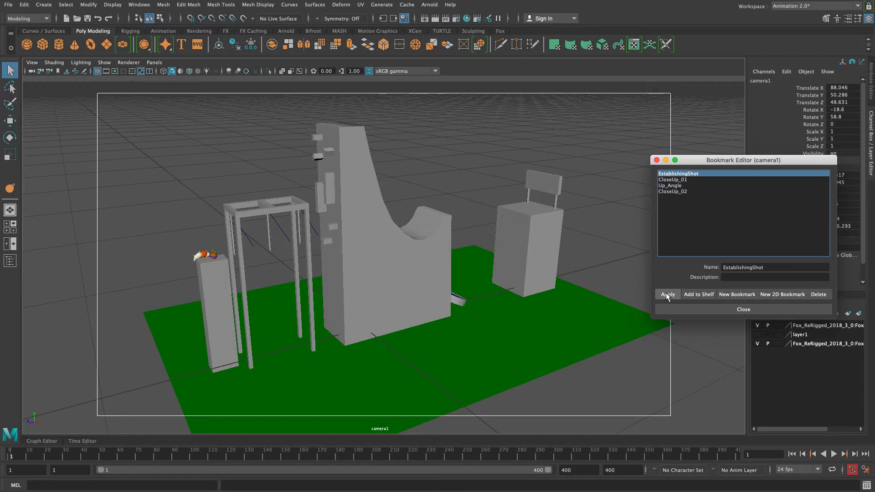
click(32, 62)
click(34, 79)
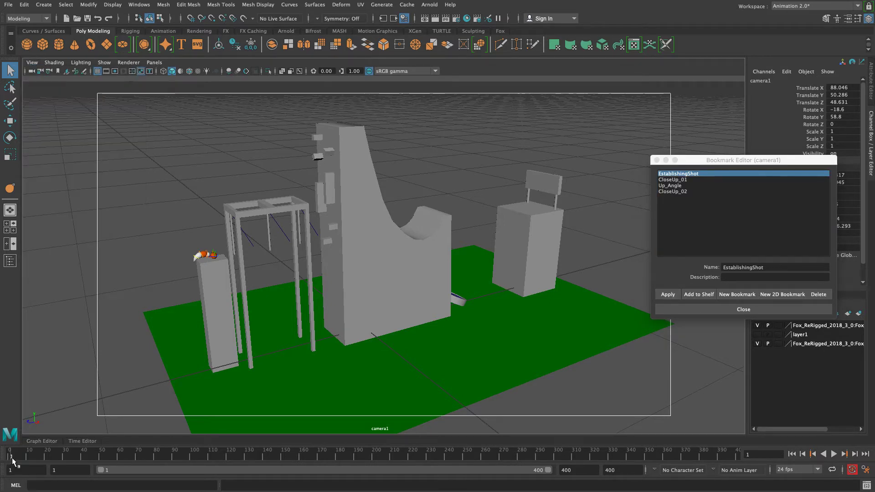
Key camera1's establishing shot at frame 1, and apply the CloseUp_01 bookmark at frame 21.
key(s)
drag(13, 461, 48, 463)
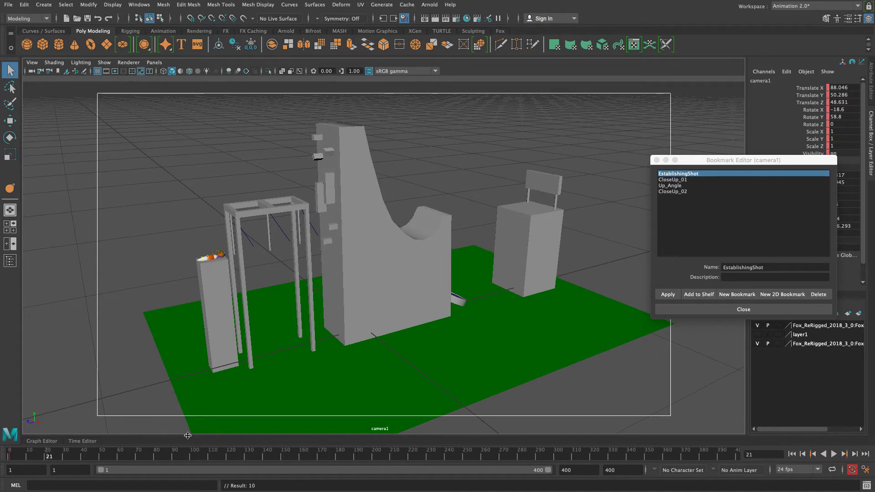
click(685, 180)
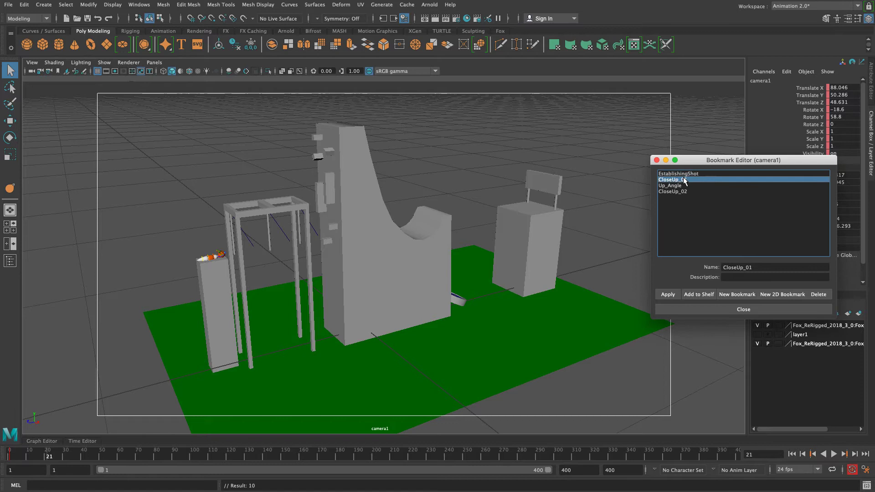
click(664, 295)
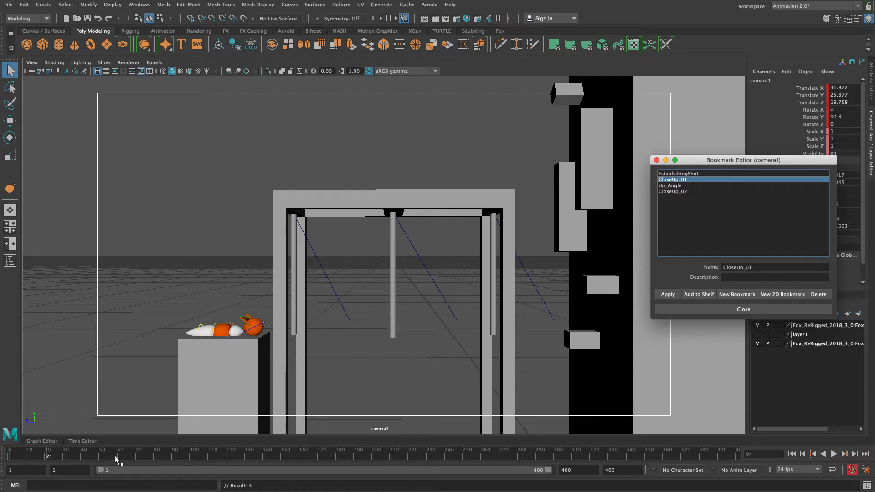
Go to frame 71 and apply the Up_Angle bookmark to camera1.
drag(41, 452, 138, 461)
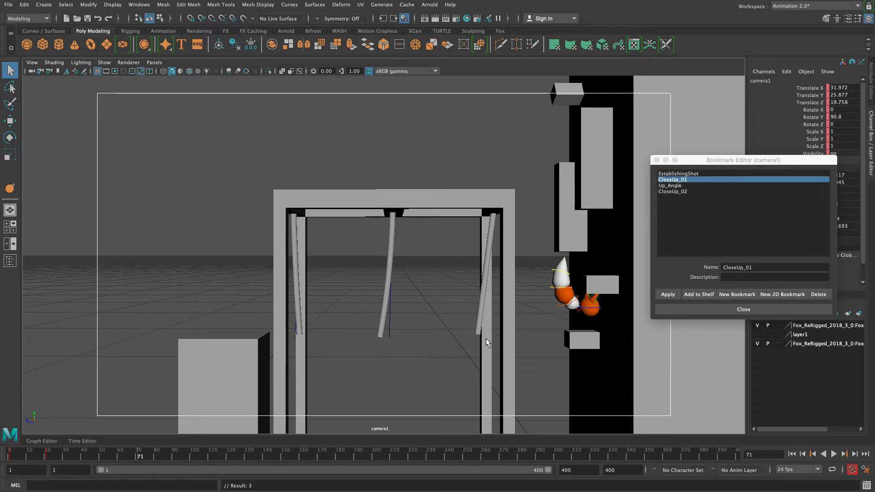
click(677, 186)
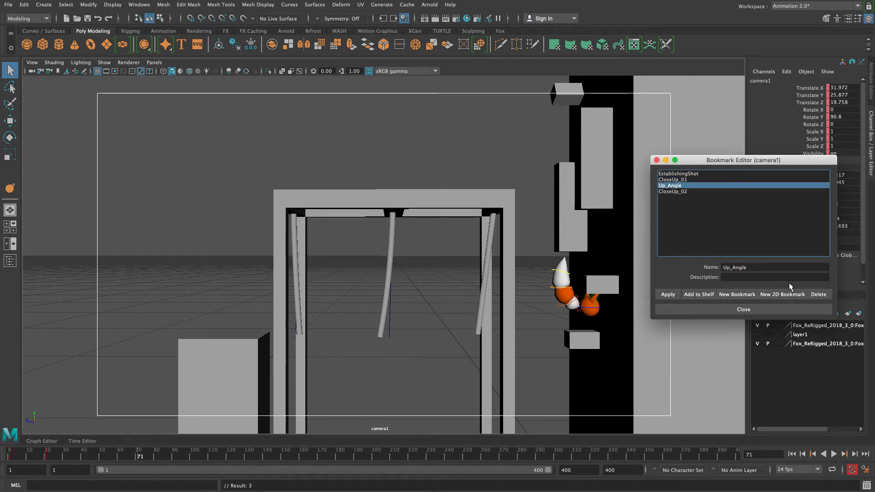
click(666, 295)
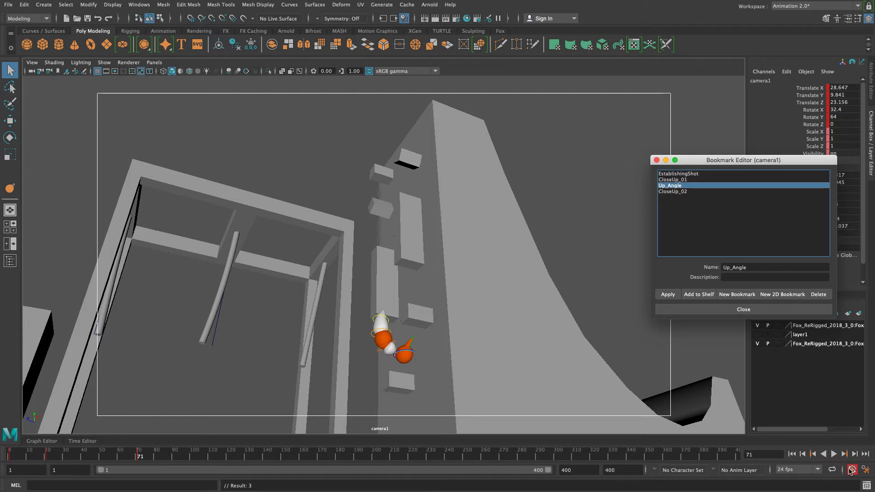
Play the animation from frame 71 to frame 185 and apply the CloseUp_02 bookmark to camera1.
click(138, 461)
key(alt+v)
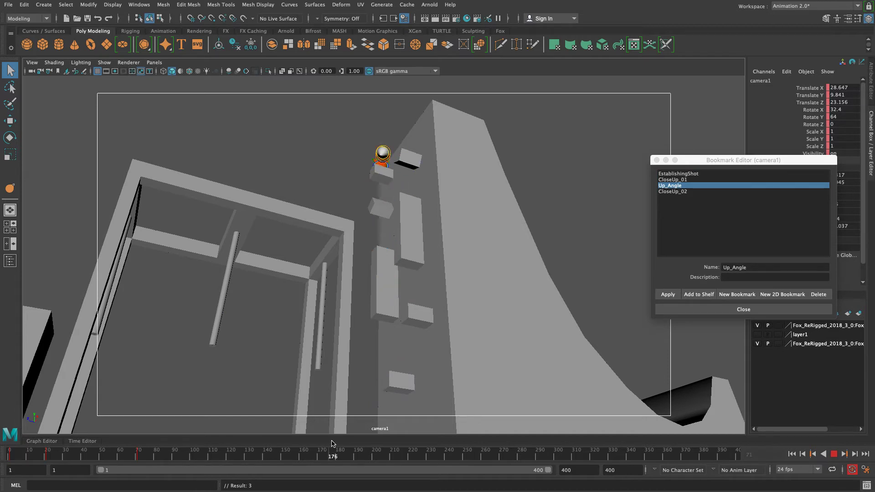
key(alt+v)
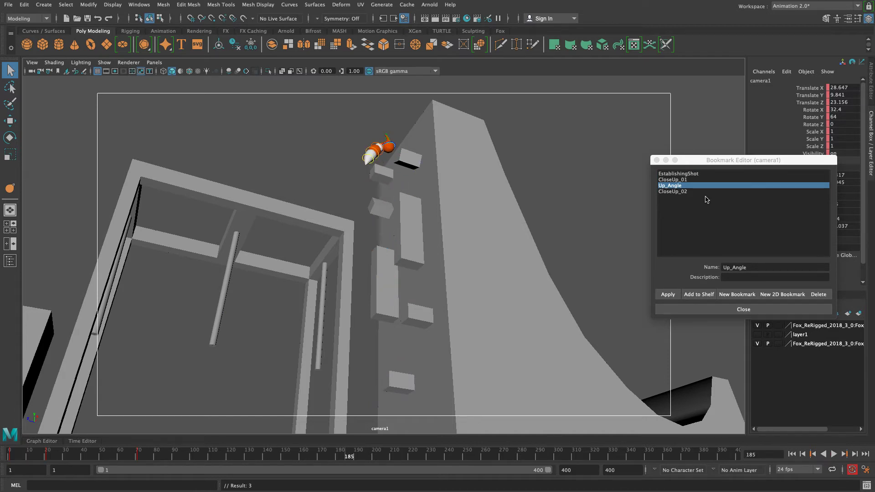
click(686, 191)
click(674, 295)
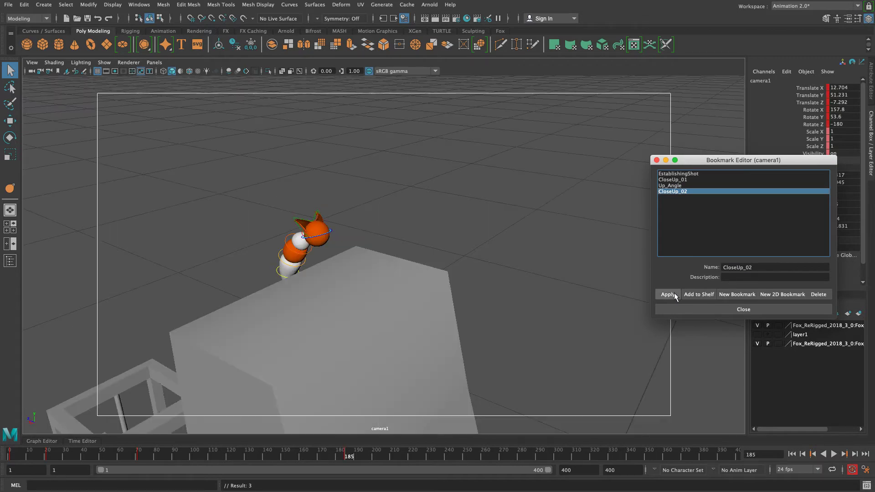
Play back the keyed camera cuts from frame 1 until the close-up on top of the ramp.
key(alt+v)
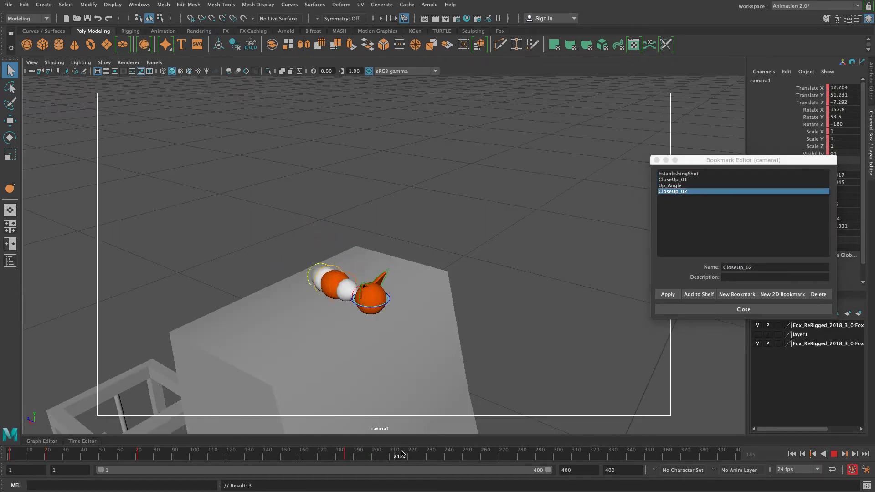
click(9, 454)
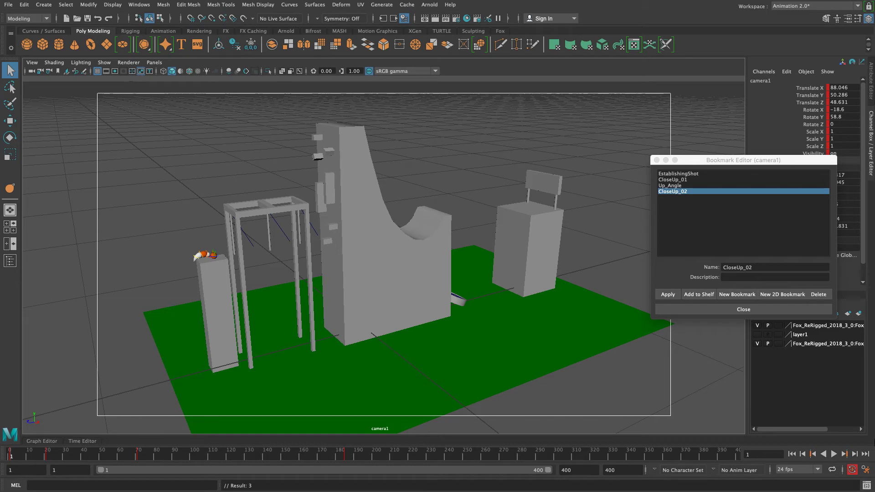
click(834, 455)
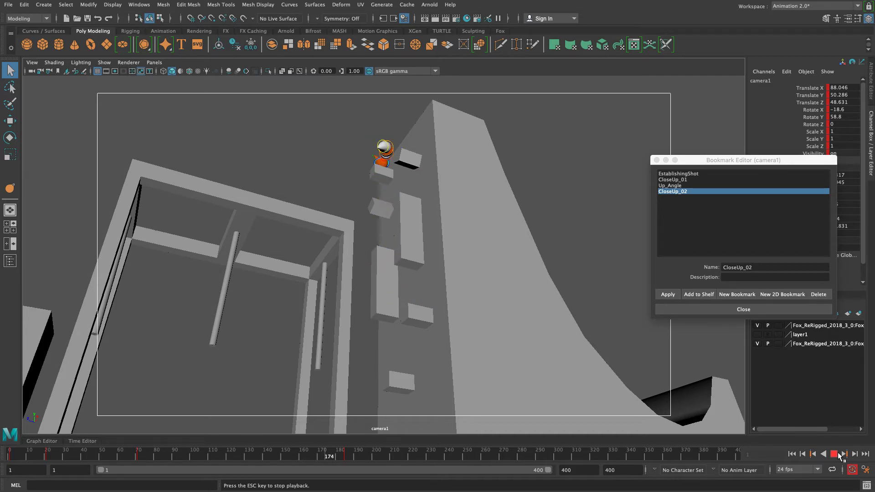
click(840, 454)
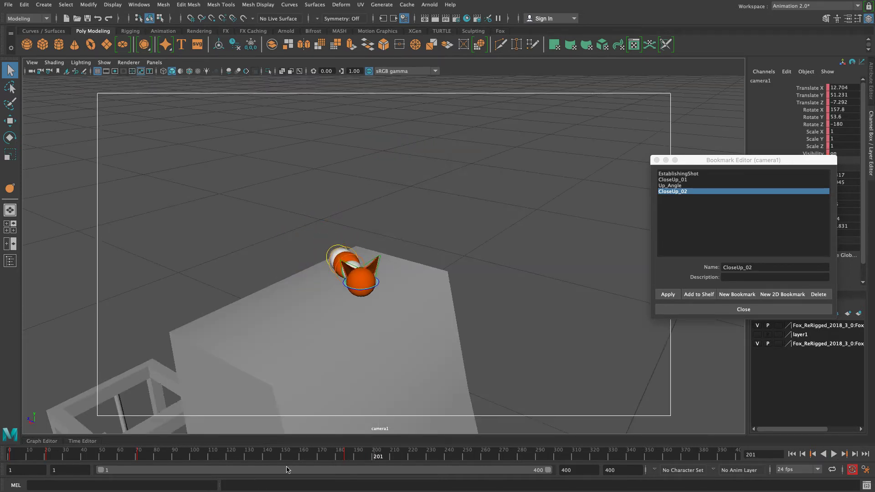
Turn off automatic keyframing, go to frame 259 and key camera1 at its current close-up view.
click(854, 470)
alt+right_drag(550, 335, 390, 322)
alt+middle_drag(391, 321, 274, 272)
drag(357, 459, 479, 460)
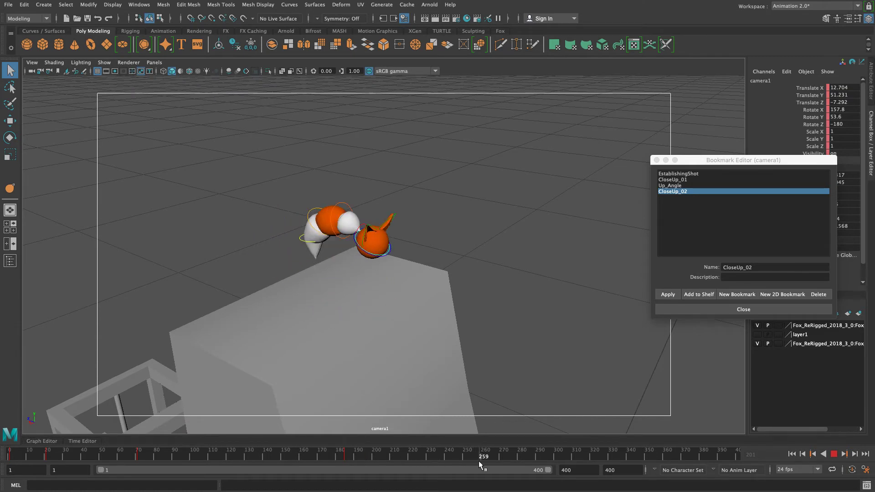
click(699, 294)
mouse_move(490, 456)
mouse_down()
mouse_move(515, 457)
mouse_move(486, 455)
mouse_move(500, 454)
mouse_up()
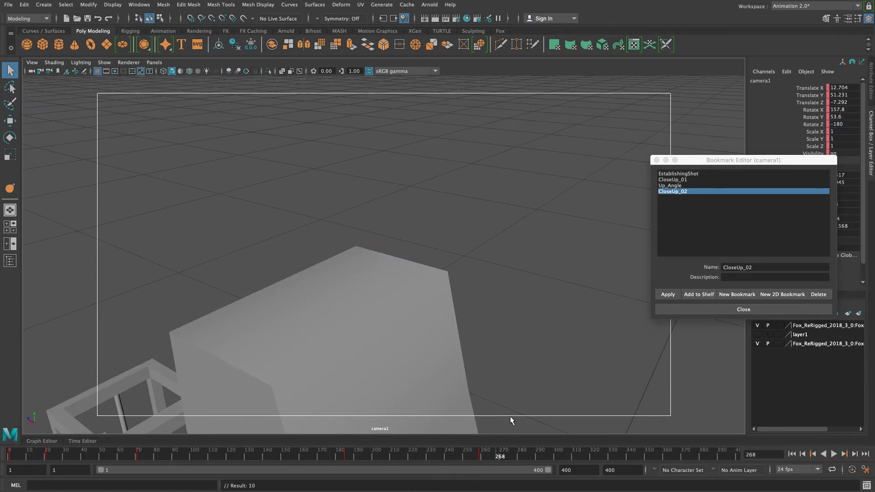
alt+right_drag(490, 360, 436, 346)
alt+middle_drag(436, 347, 325, 246)
alt+right_drag(375, 286, 360, 287)
drag(501, 451, 481, 458)
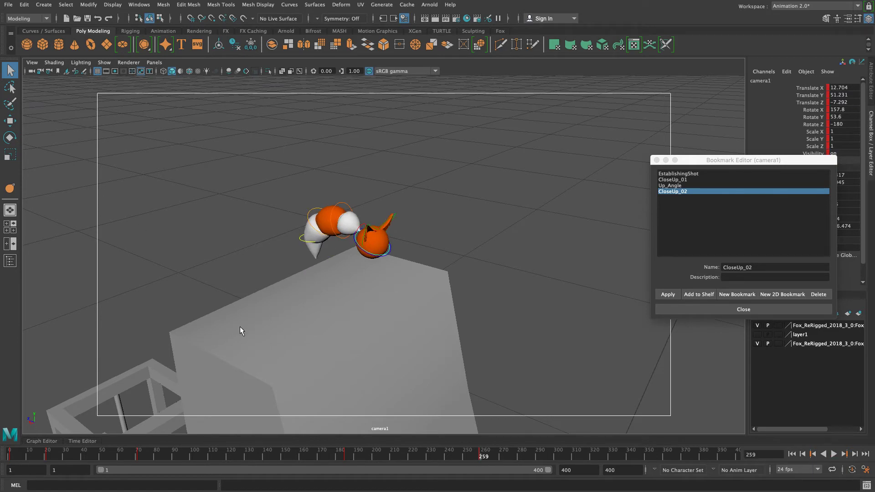
Switch to a side-by-side two-panel layout and show the ramp, fox and camera1 from the persp camera in the first panel.
click(9, 246)
click(155, 62)
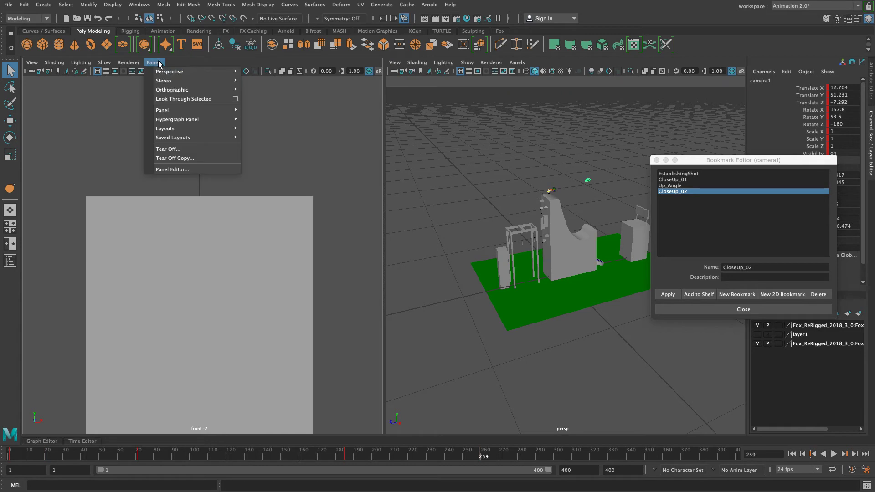
mouse_move(196, 71)
click(289, 82)
right_click(236, 147)
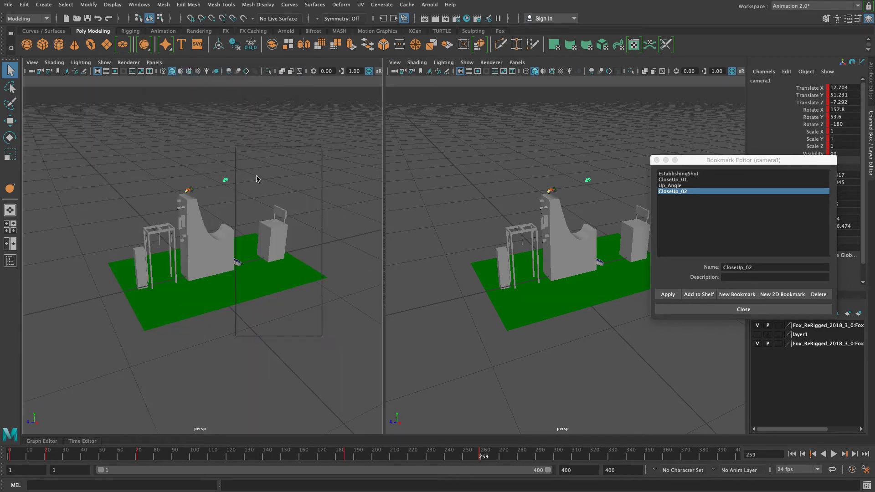
click(148, 154)
alt+right_drag(141, 155, 225, 223)
alt+drag(226, 223, 205, 189)
alt+middle_drag(205, 189, 192, 283)
alt+right_drag(192, 282, 247, 199)
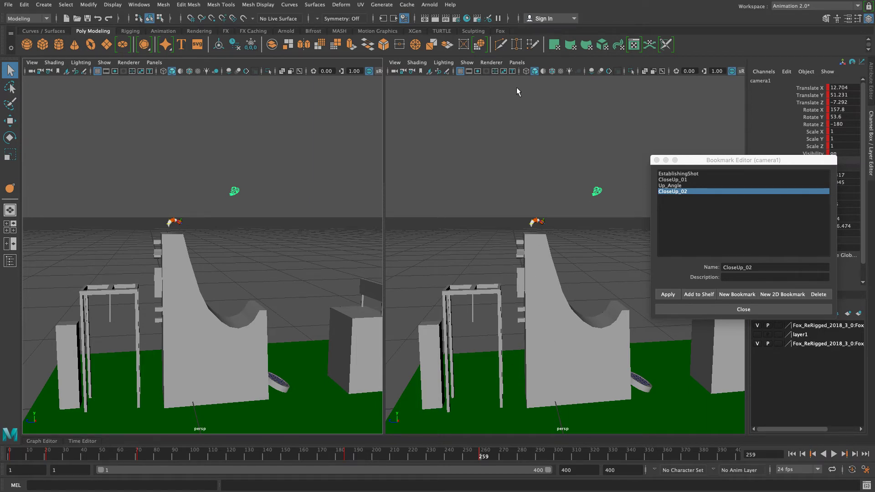
Show camera1 in the second panel and orbit the persp view closer to camera1 and the ramp at frame 259.
click(517, 62)
mouse_move(547, 71)
click(625, 72)
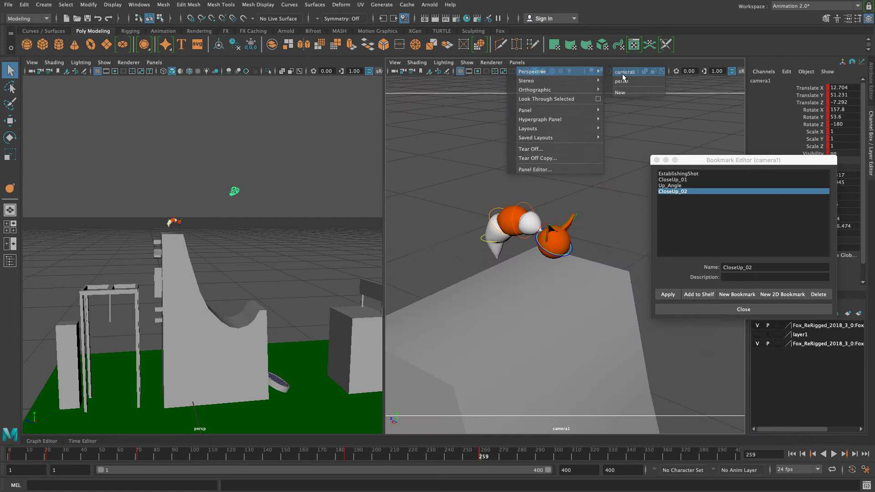
alt+drag(286, 226, 254, 232)
alt+right_drag(573, 289, 403, 245)
drag(485, 455, 483, 455)
alt+drag(280, 199, 258, 239)
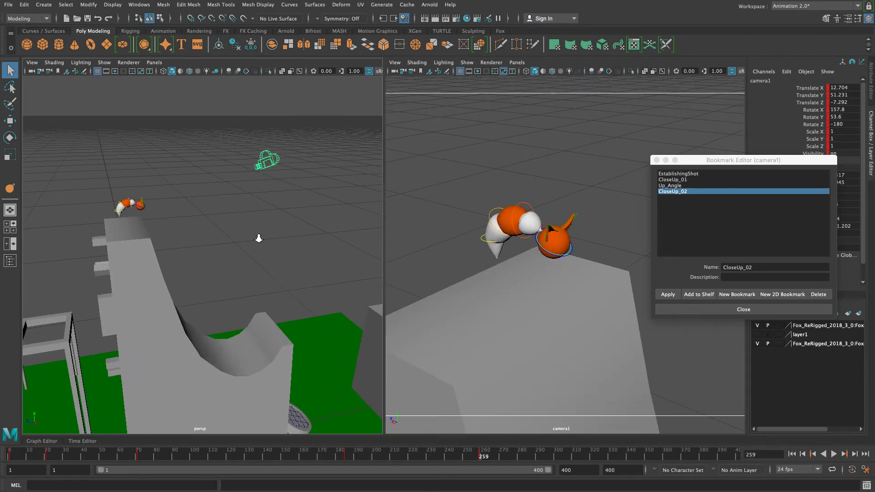
At frame 269, rotate camera1 down toward the fox in the ramp's dip, to about 119.45 in X and 118.38 in Y.
key(alt+v)
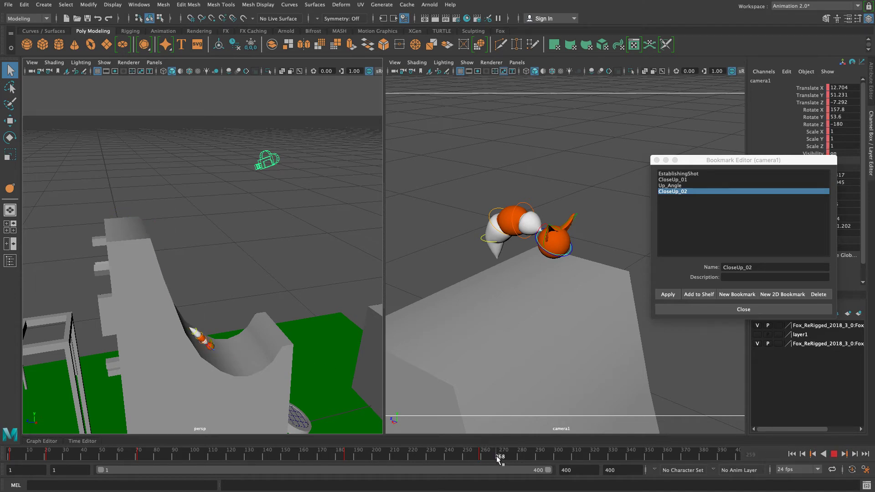
key(alt+v)
key(e)
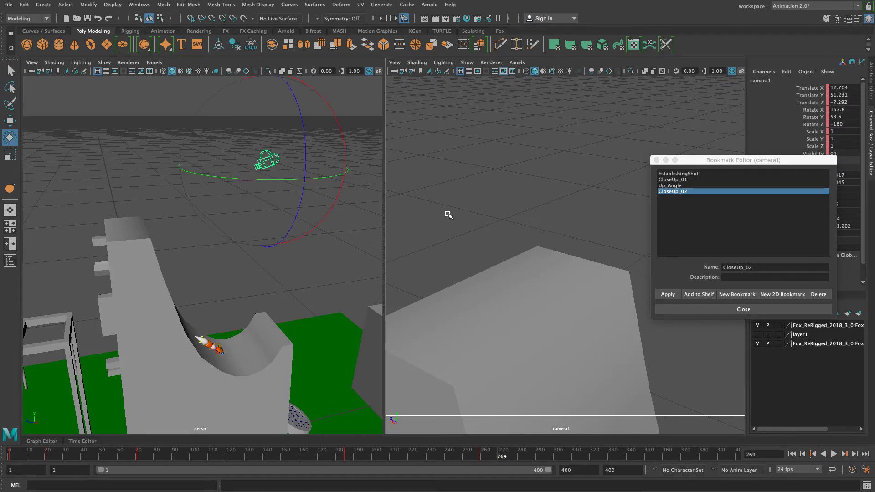
drag(333, 110, 283, 50)
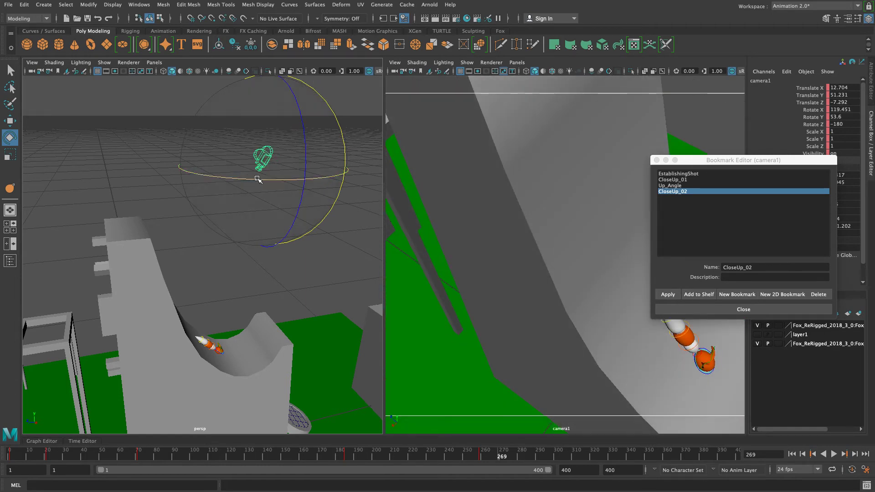
drag(237, 180, 177, 142)
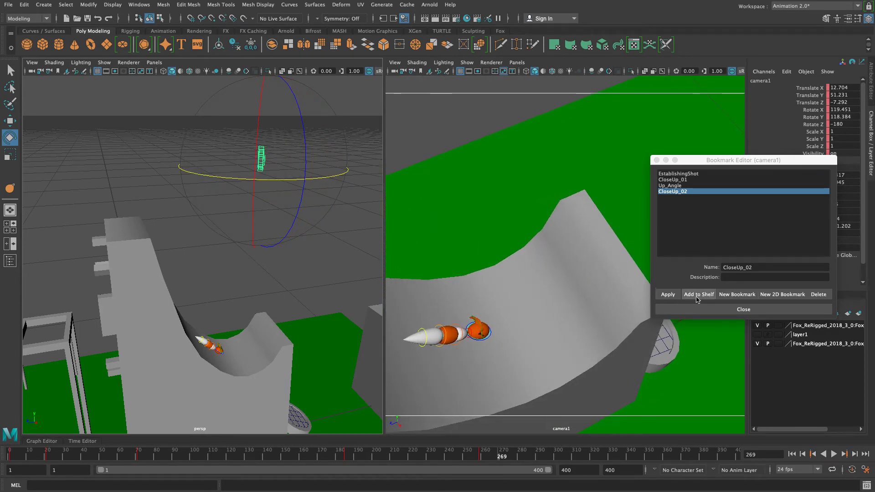
Save the downward view of the ramp as a new camera bookmark named DownAngle.
click(725, 296)
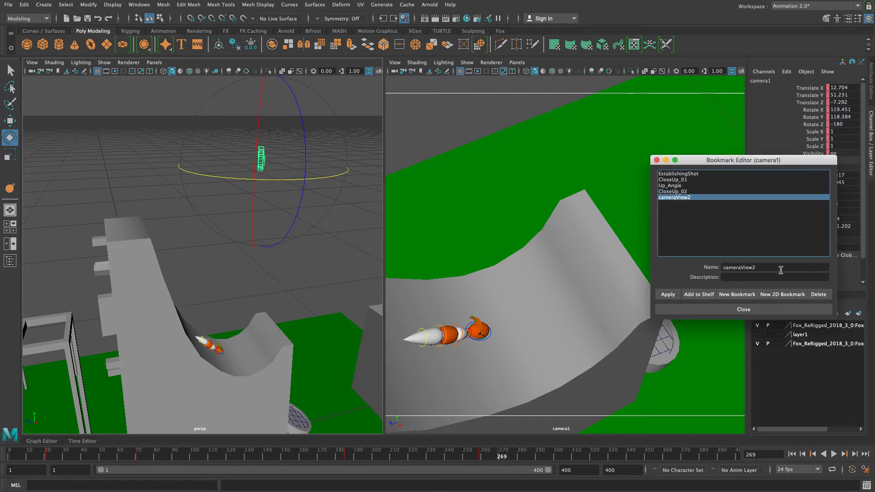
double_click(781, 270)
text(DownAngle)
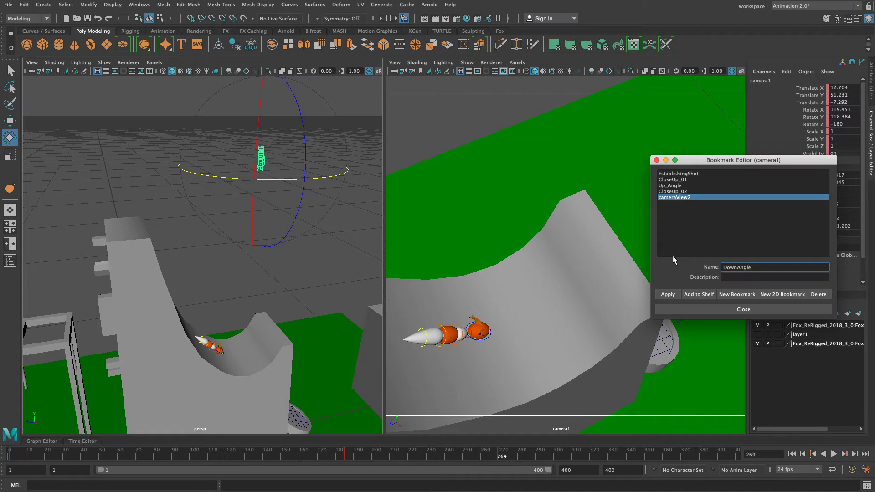
click(668, 294)
Scrub the fox's slide from frame 259 to frame 274, apply the DownAngle bookmark there and key camera1.
drag(498, 458, 480, 457)
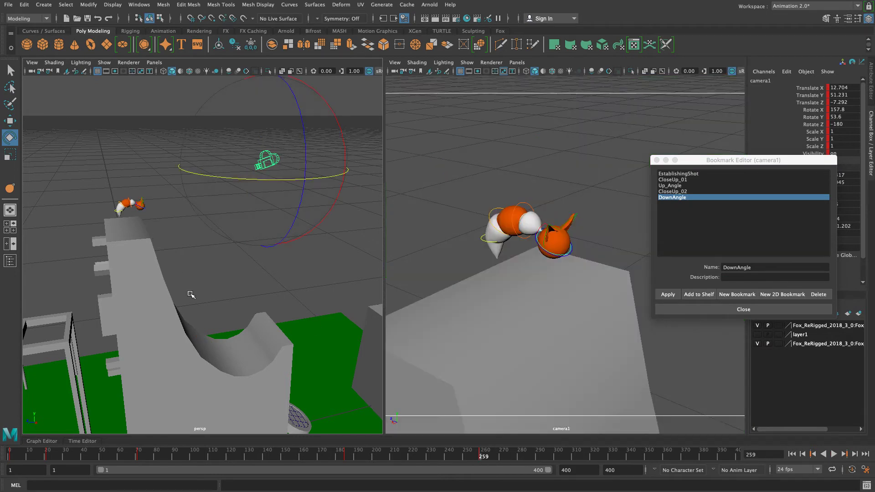
drag(484, 460, 508, 460)
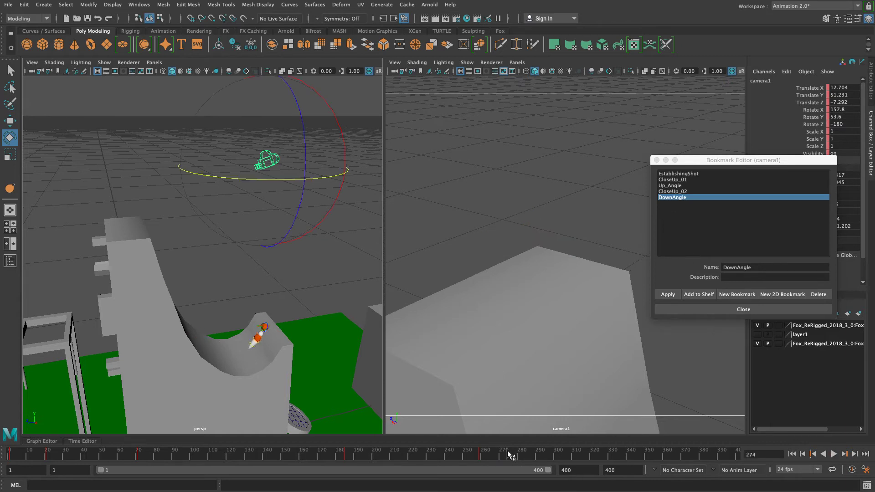
click(668, 294)
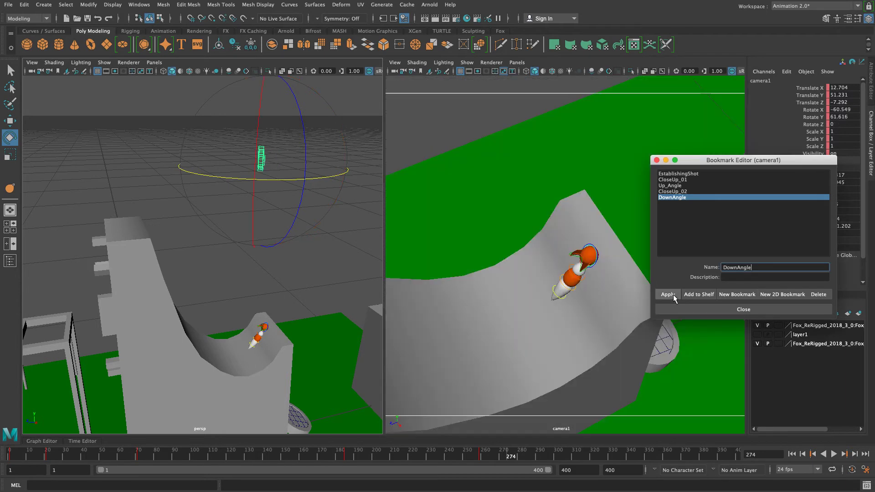
click(853, 471)
key(s)
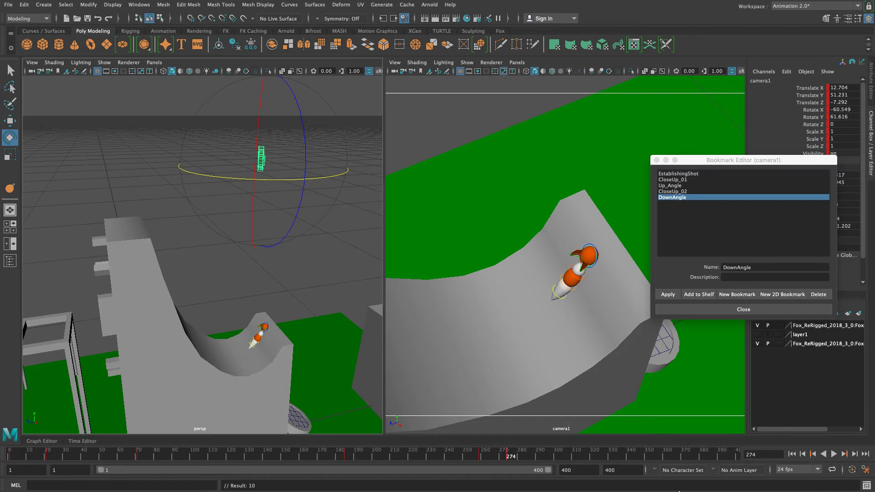
Maximize the camera1 view and review the movement between the camera keys at frames 259 and 274.
drag(513, 458, 481, 457)
key(space)
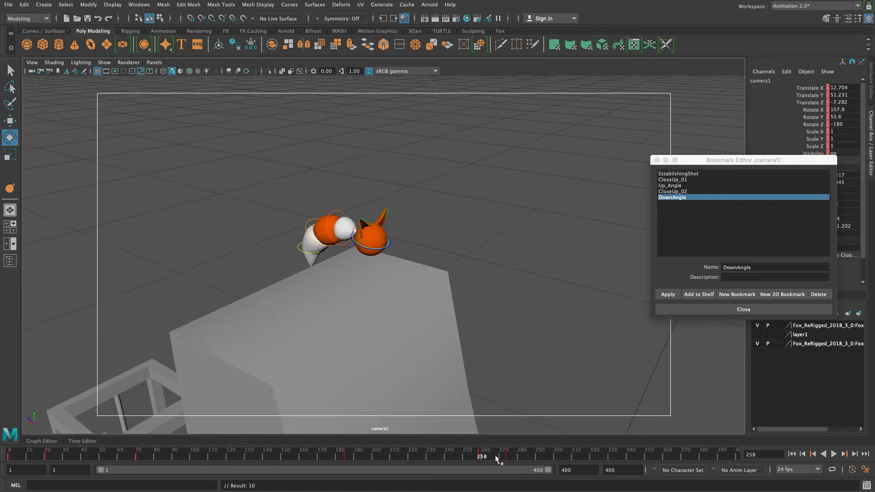
key(alt+v)
mouse_move(512, 460)
mouse_down()
mouse_move(481, 459)
mouse_move(510, 458)
mouse_move(502, 458)
mouse_up()
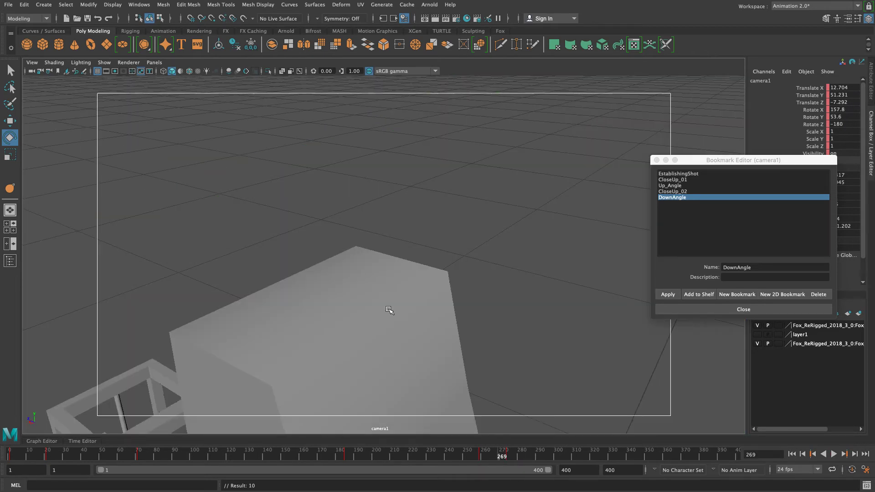
Select camera1's animation keys at frames 259 and 274 in the Graph Editor and give them smooth auto tangents.
click(42, 441)
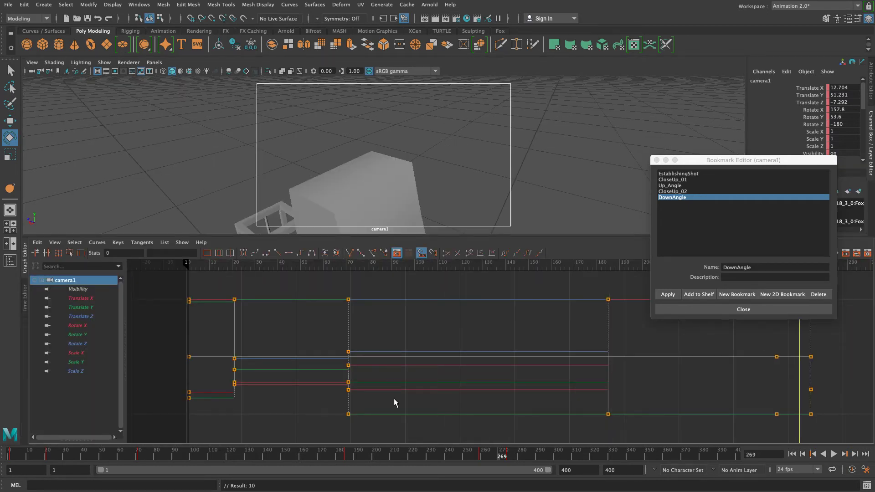
drag(489, 461, 498, 459)
alt+middle_drag(662, 366, 342, 357)
drag(414, 277, 510, 469)
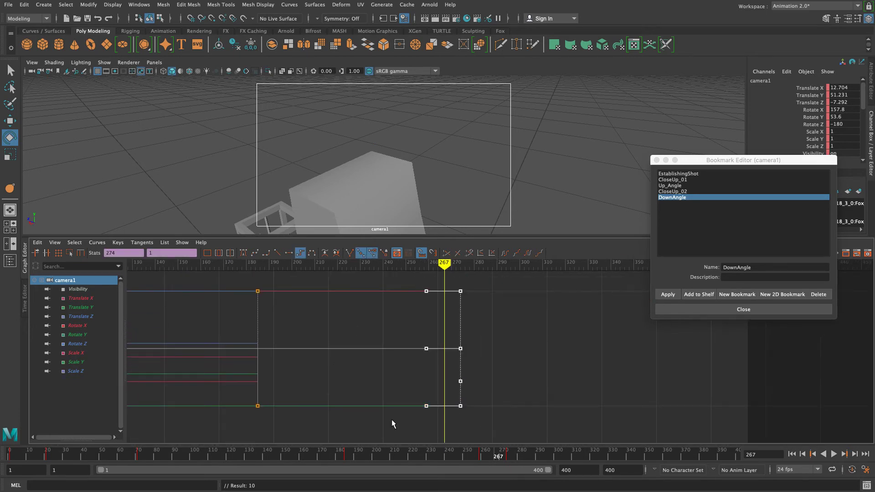
click(244, 253)
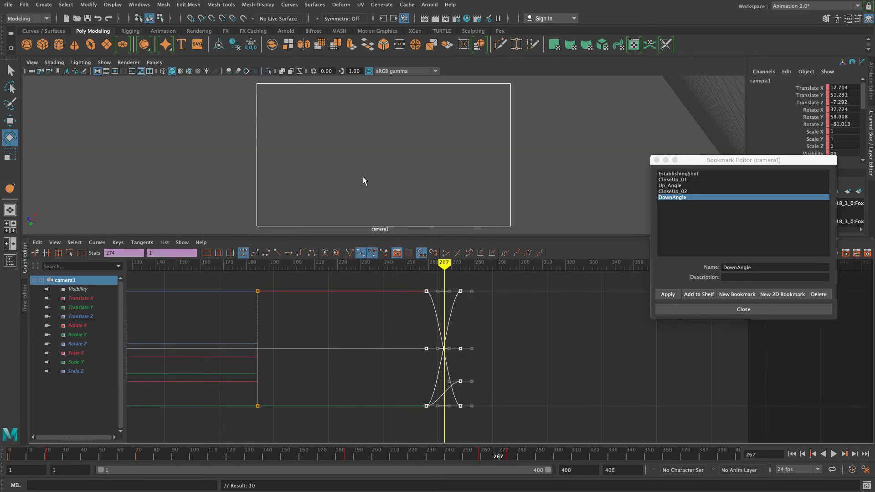
Hide the Graph Editor and review the smoothed camera move through camera1, starting around frame 253.
key(space)
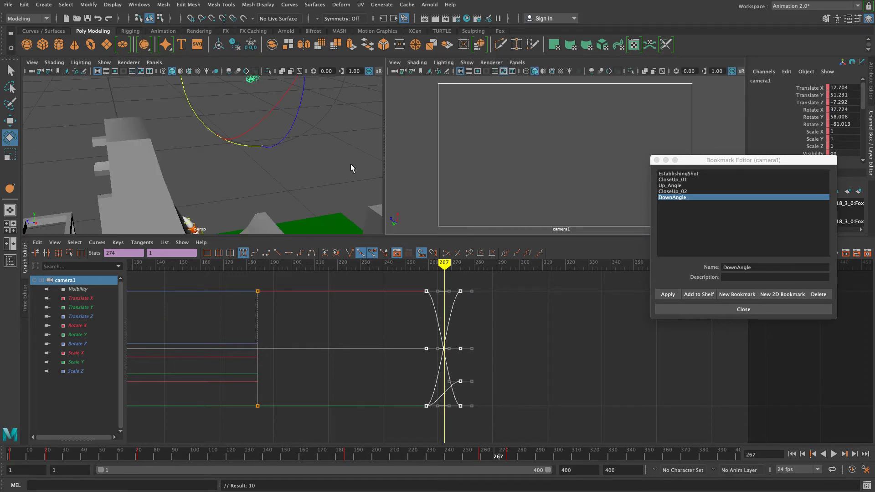
key(space)
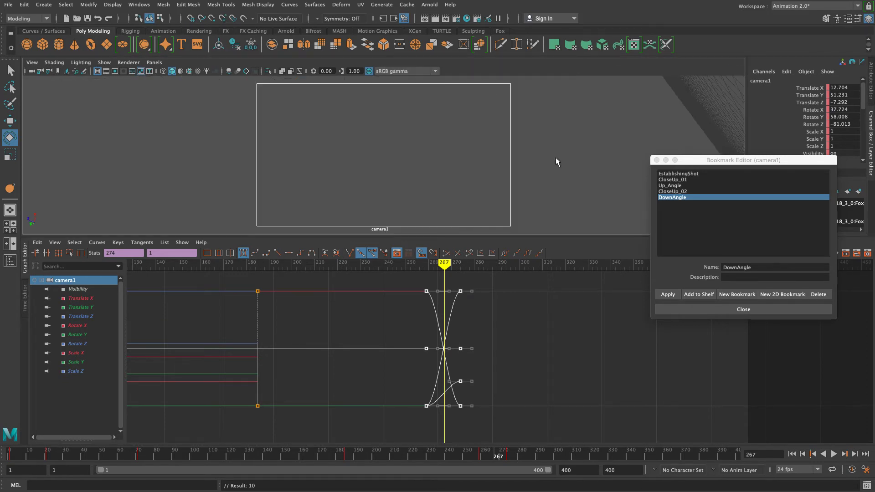
click(25, 257)
mouse_move(478, 456)
mouse_down()
mouse_move(509, 457)
mouse_move(473, 456)
mouse_up()
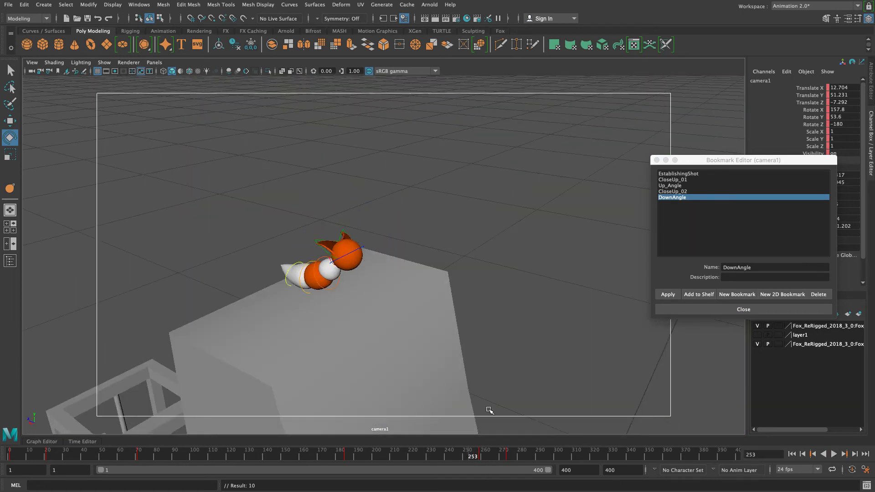
key(alt+v)
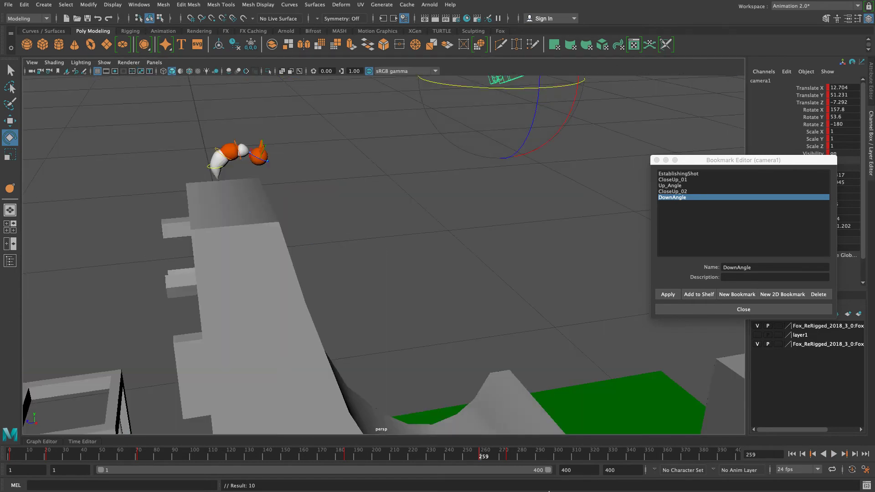
Examine how camera1 rotates between frames 259 and 274 in the perspective view by playing and scrubbing the slide.
drag(480, 457, 480, 458)
alt+right_drag(490, 303, 290, 231)
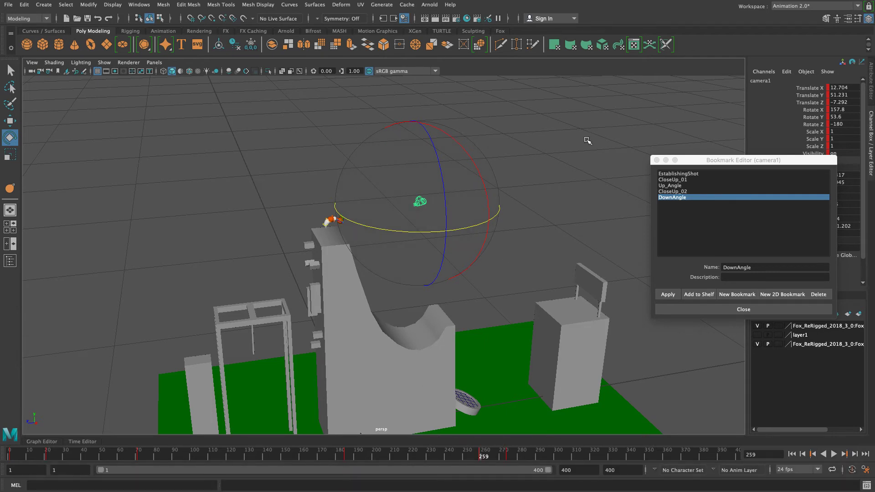
alt+drag(537, 162, 522, 172)
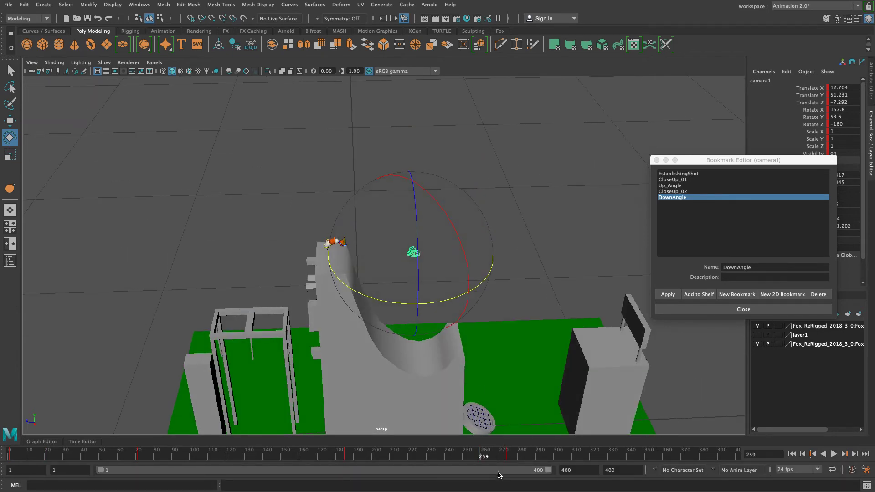
key(alt+v)
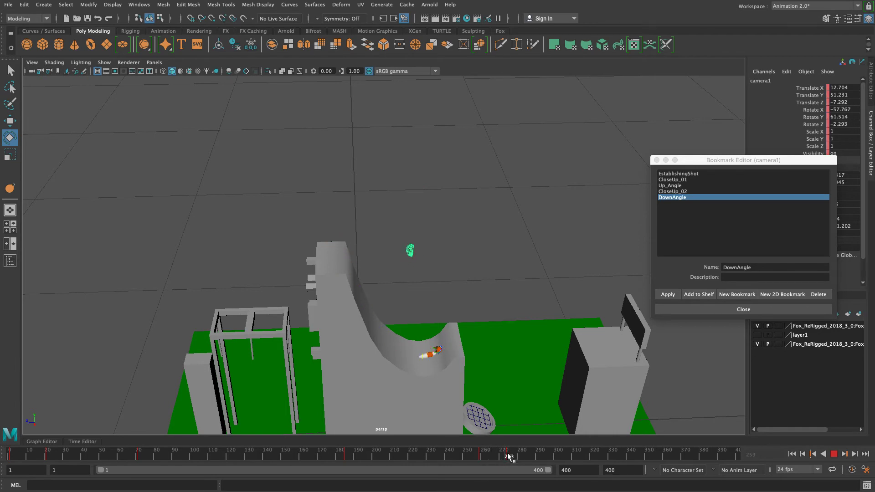
drag(511, 453, 482, 463)
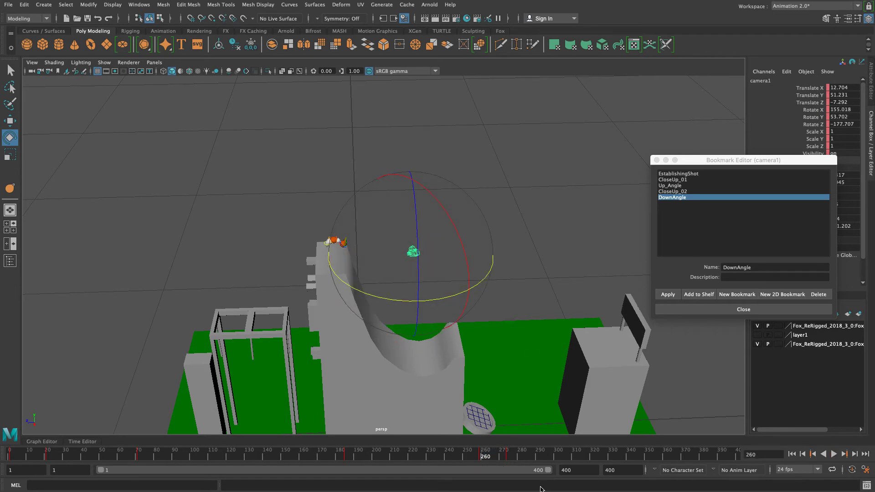
mouse_move(486, 458)
mouse_down()
mouse_move(504, 460)
mouse_move(483, 463)
mouse_up()
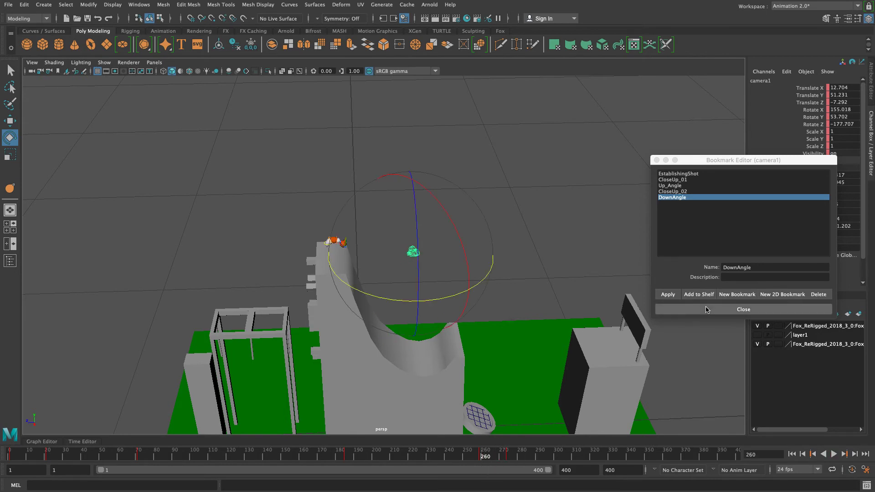
Close the Bookmark Editor and return to frame 259 with camera1 framed from above in the perspective view.
click(743, 309)
alt+drag(450, 242, 460, 291)
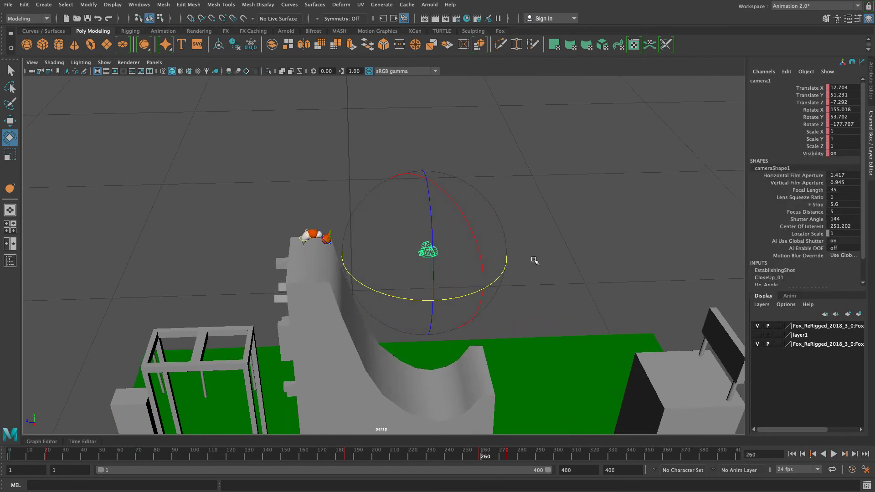
mouse_move(492, 460)
mouse_down()
mouse_move(504, 461)
mouse_move(480, 464)
mouse_up()
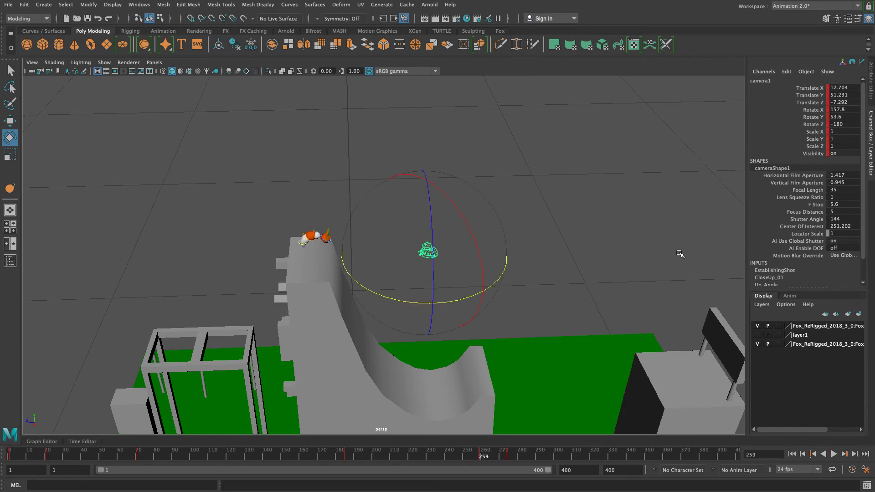
alt+drag(690, 336, 649, 198)
mouse_move(654, 228)
alt+mouse_down()
mouse_move(644, 197)
mouse_move(653, 221)
alt+mouse_up()
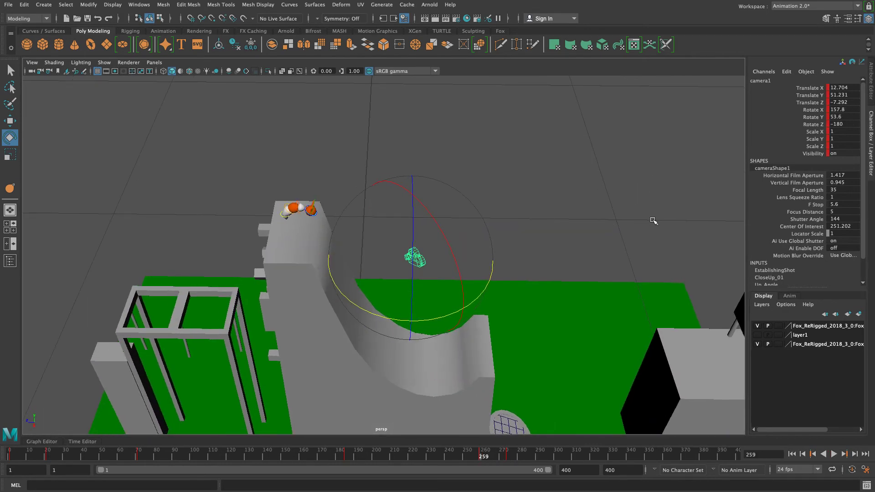
Set the Rotate tool's axis orientation to Object, try rotating camera1 with its rings and undo the rotations.
double_click(10, 137)
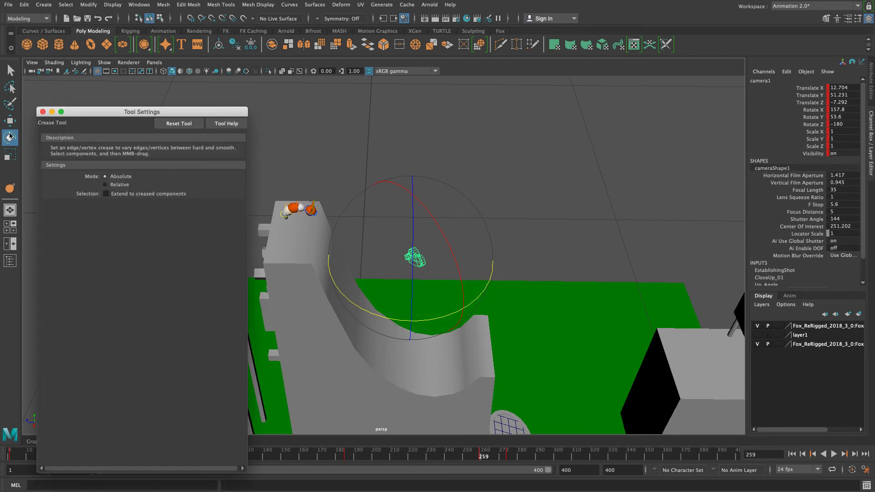
click(113, 150)
click(119, 154)
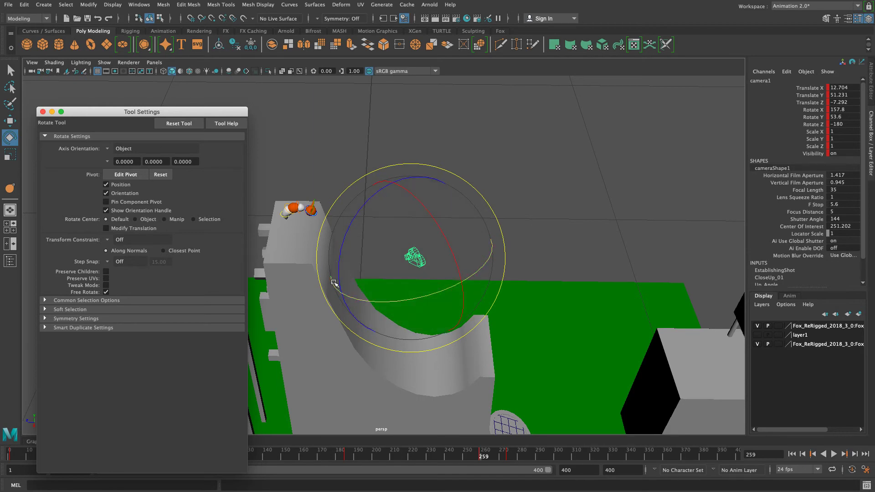
drag(340, 269, 342, 336)
key(ctrl+z)
key(ctrl+z)
key(ctrl+z)
drag(430, 295, 532, 288)
key(ctrl+z)
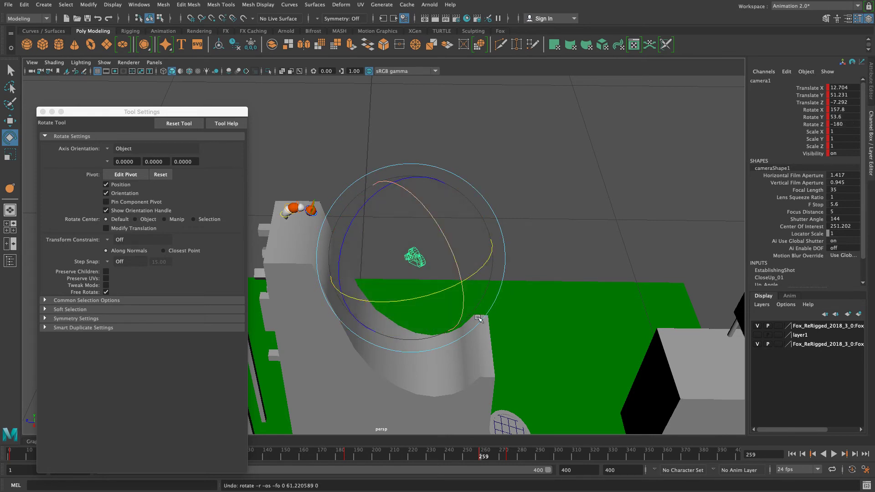
Set the Rotate tool's axis orientation to Gimbal and dismiss the tool settings.
drag(96, 113, 647, 66)
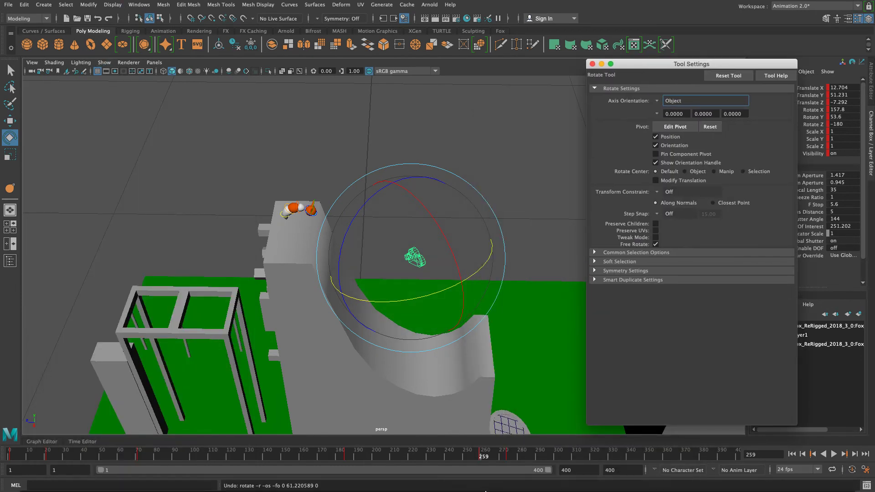
click(657, 101)
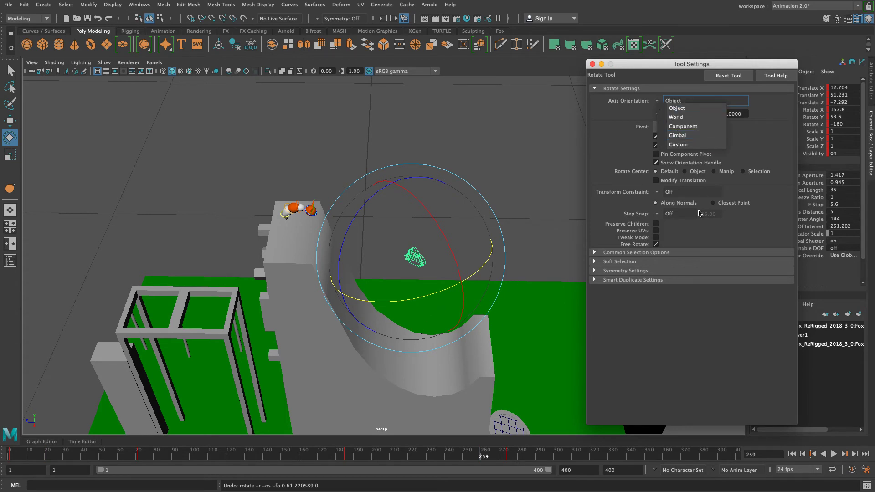
click(593, 64)
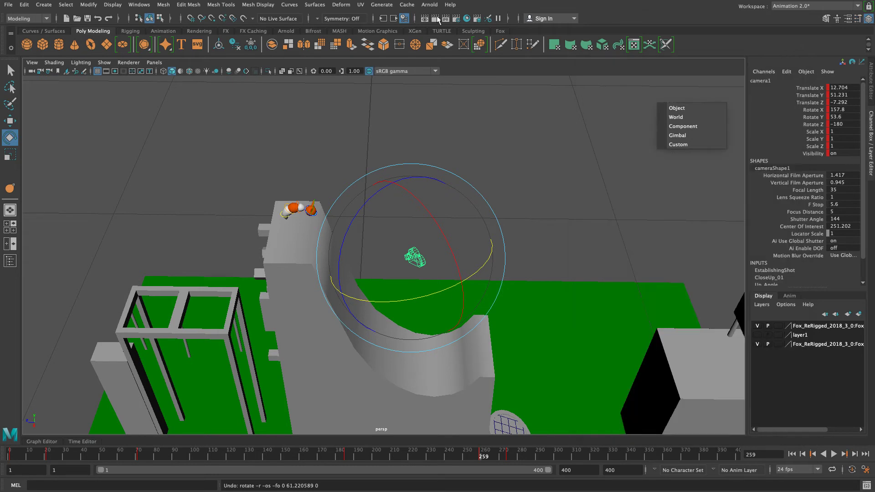
double_click(11, 141)
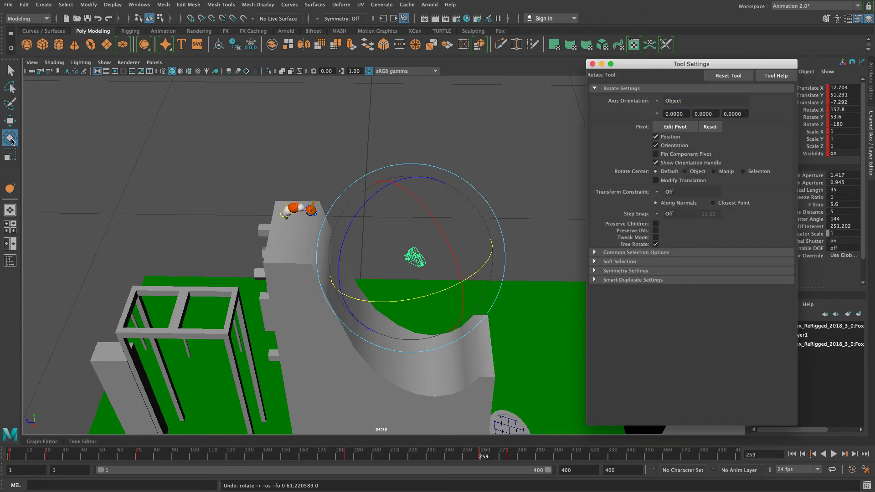
click(658, 103)
click(677, 139)
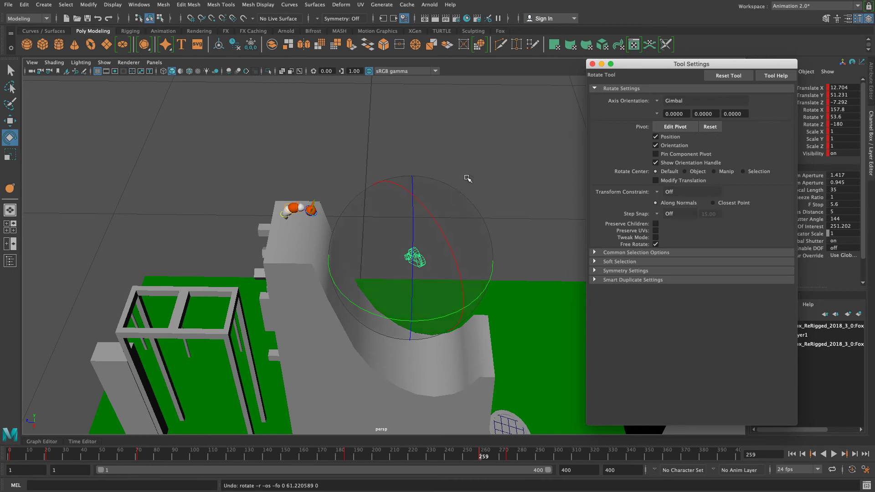
click(602, 64)
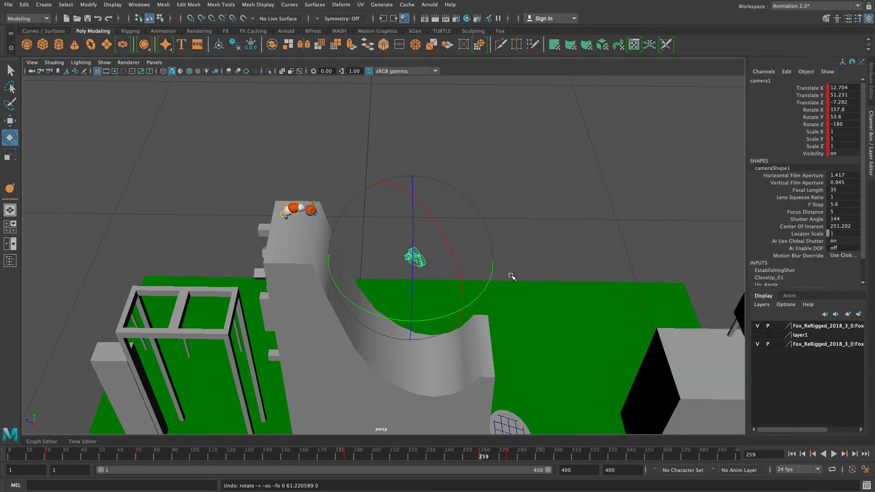
Try a gimbal rotation of camera1, undo it, and show camera1's transform attributes in the Attribute Editor.
drag(486, 289, 500, 271)
key(ctrl+z)
key(ctrl+a)
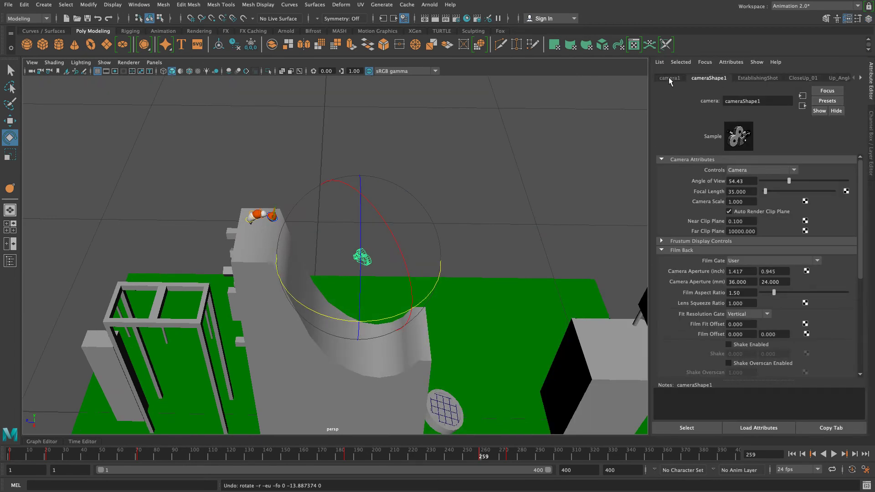
click(669, 79)
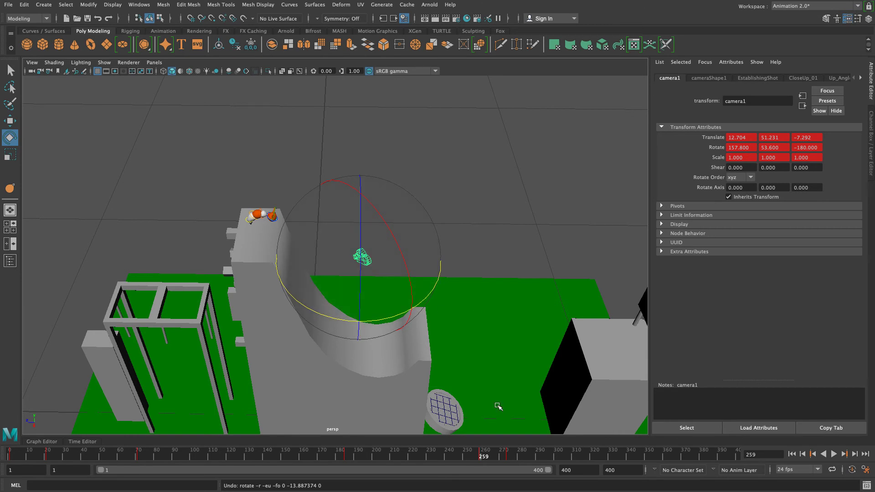
Try rotating camera1 separately about its X, Z and Y gimbal axes at frame 259, discarding each rotation.
drag(403, 260, 419, 337)
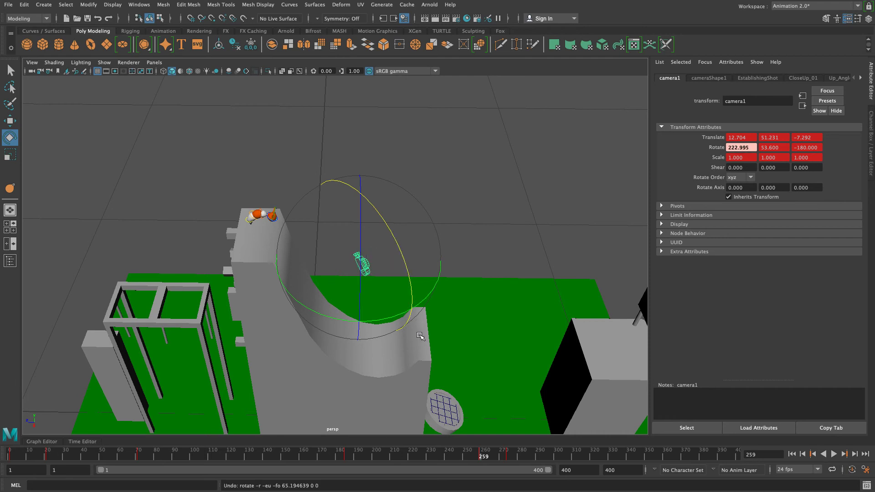
key(ctrl+z)
drag(361, 271, 363, 288)
key(ctrl+z)
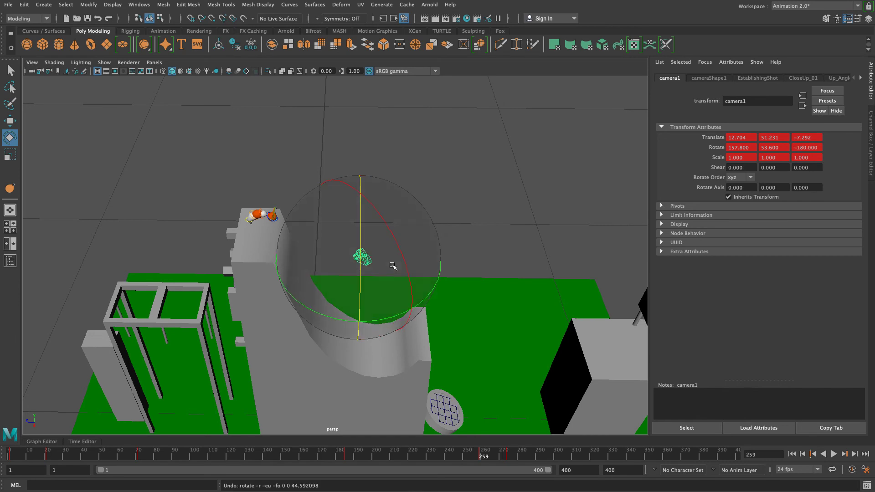
mouse_move(396, 315)
mouse_down()
mouse_move(365, 320)
mouse_move(421, 313)
mouse_move(365, 333)
mouse_move(441, 295)
mouse_move(384, 325)
mouse_up()
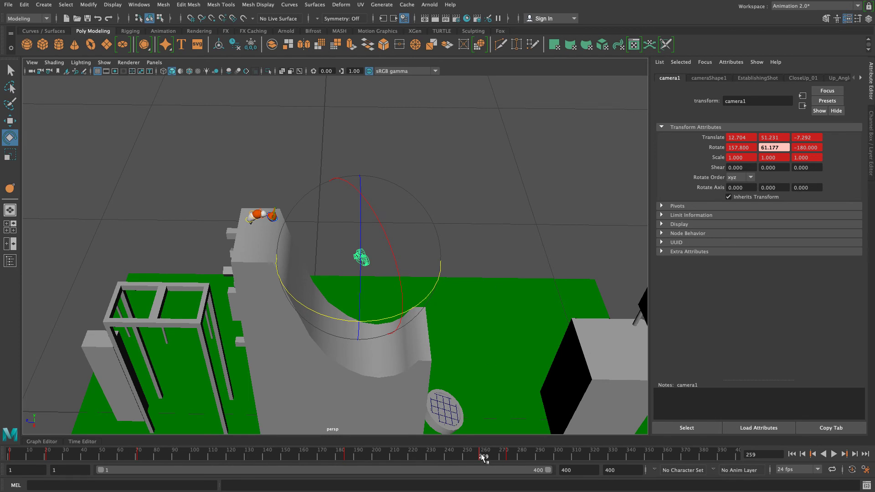
key(alt+v)
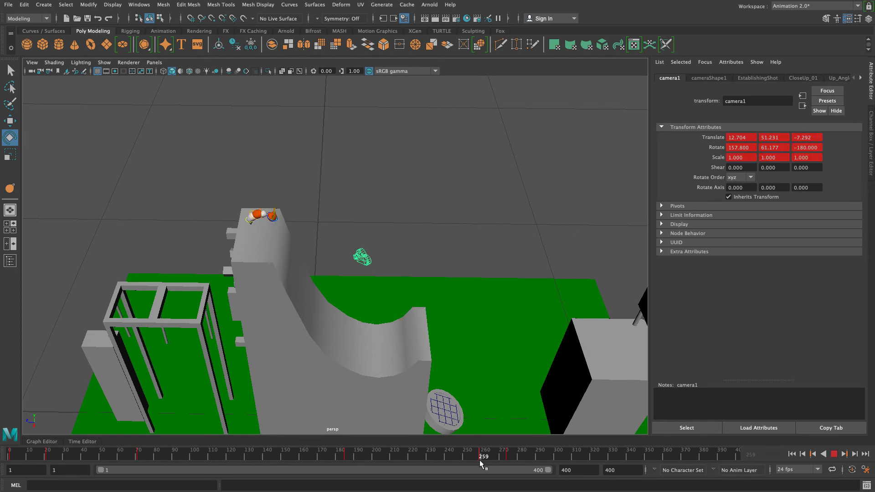
key(alt+v)
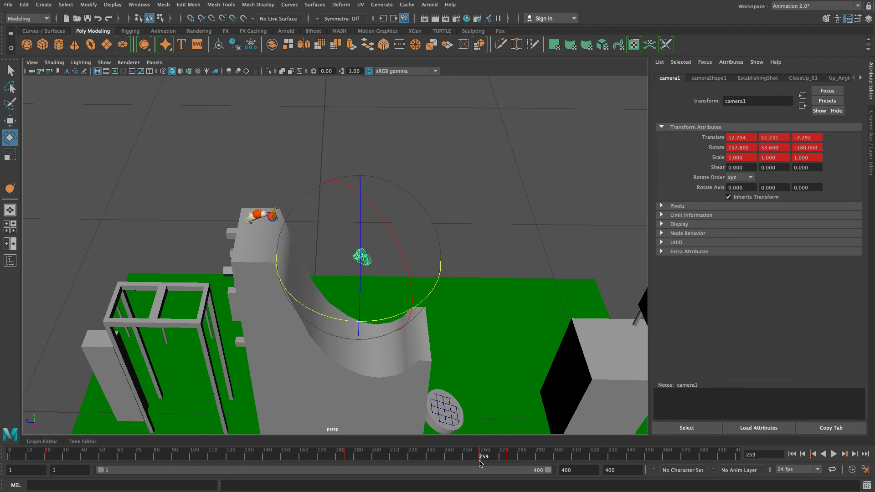
Apply the Euler Filter to camera1's selected animation curves, then shrink the Graph Editor to enlarge the perspective view.
click(48, 442)
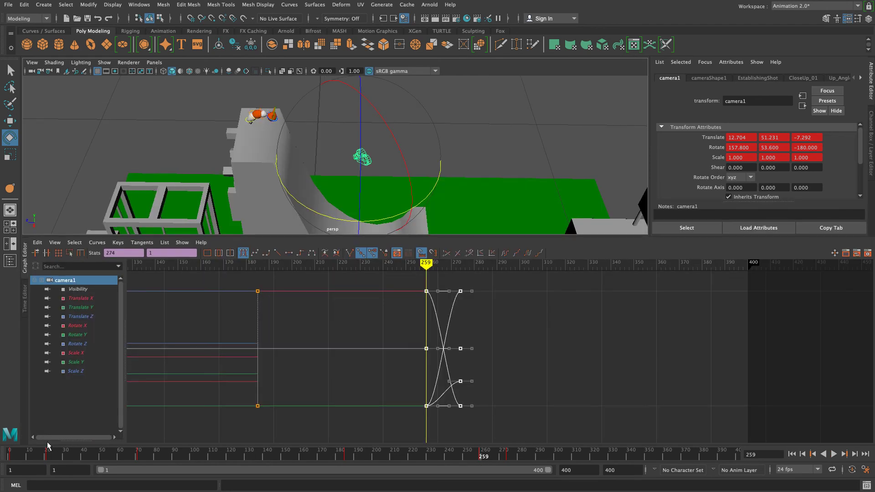
click(74, 242)
click(97, 242)
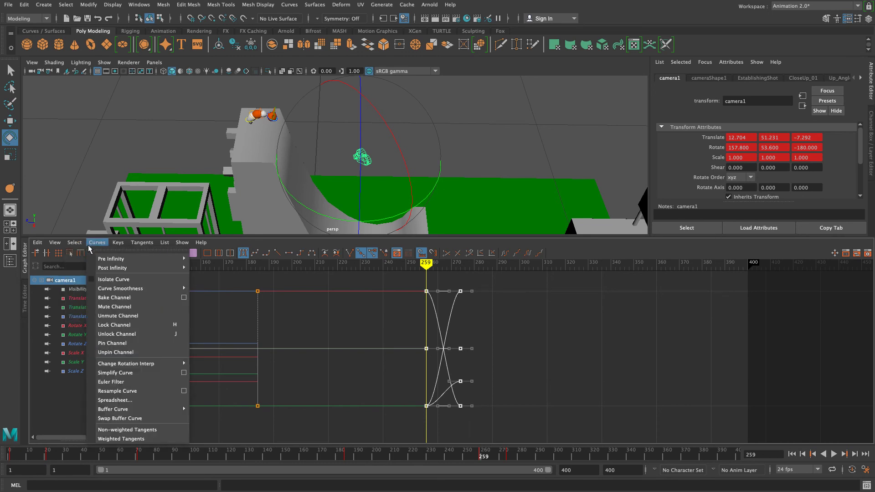
click(133, 383)
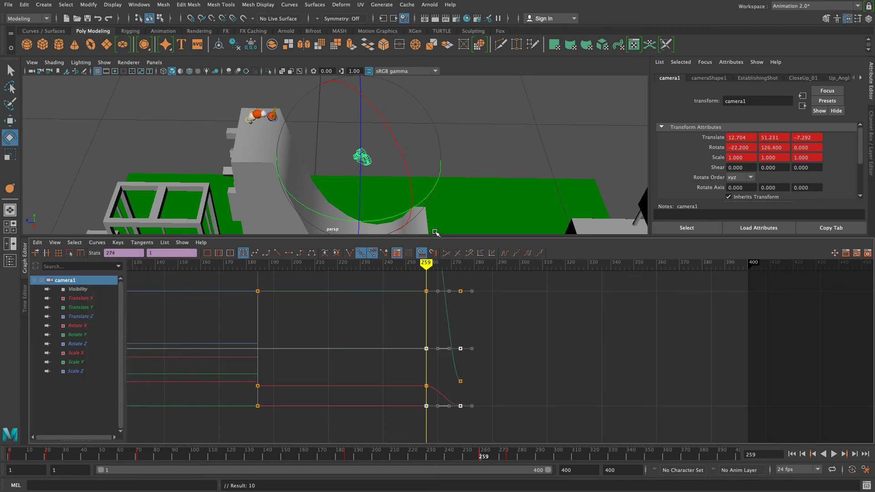
drag(434, 238, 484, 457)
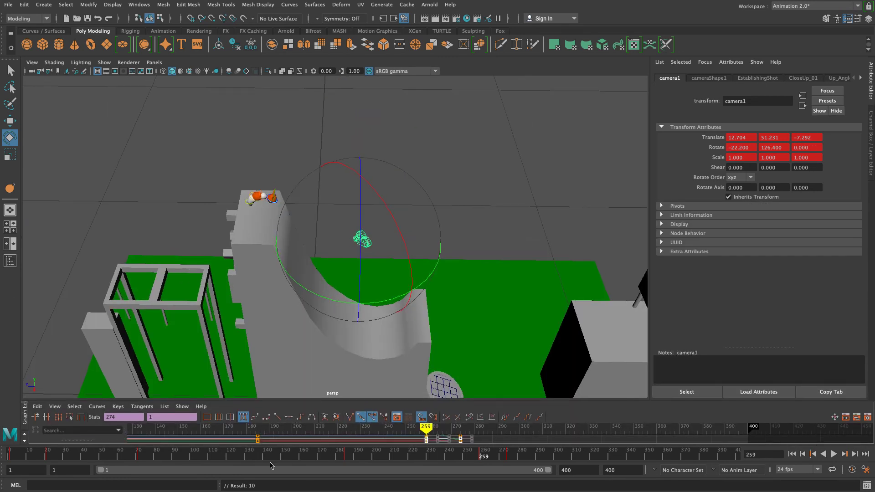
Scrub the animation to frame 256, switch the viewport to camera1's view, and check the fox's motion back to frame 250.
drag(68, 453, 477, 453)
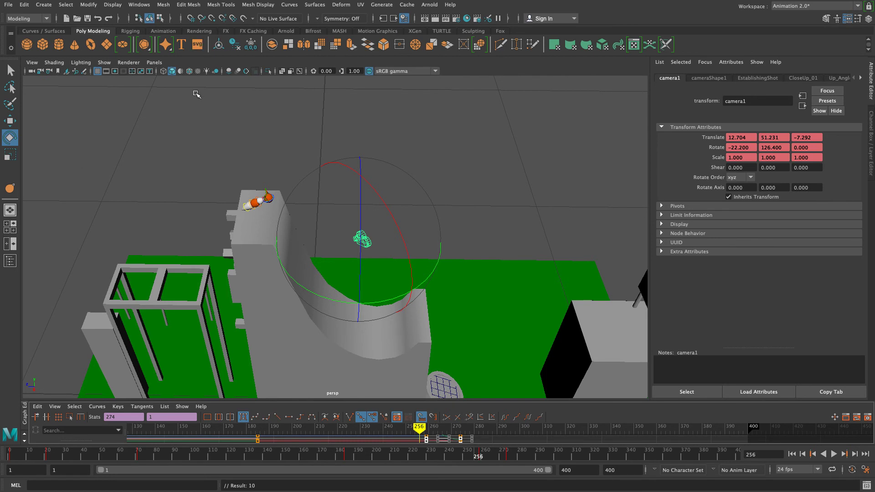
key(space)
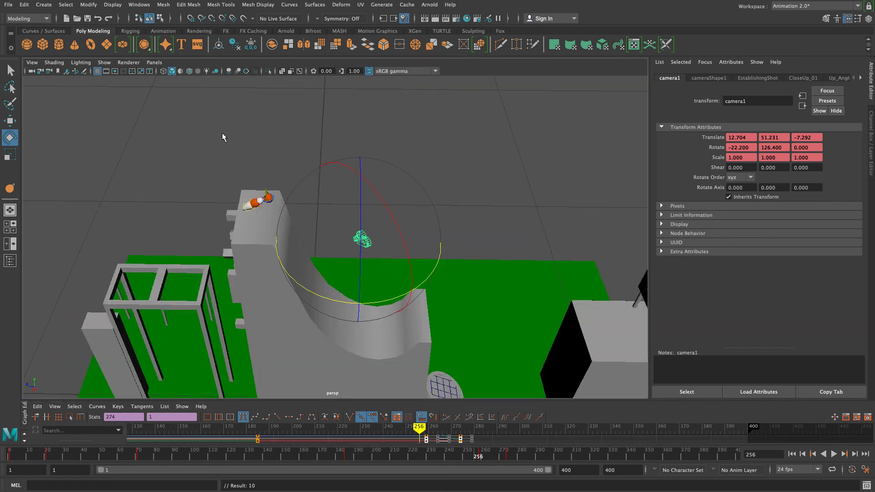
key(space)
key(space)
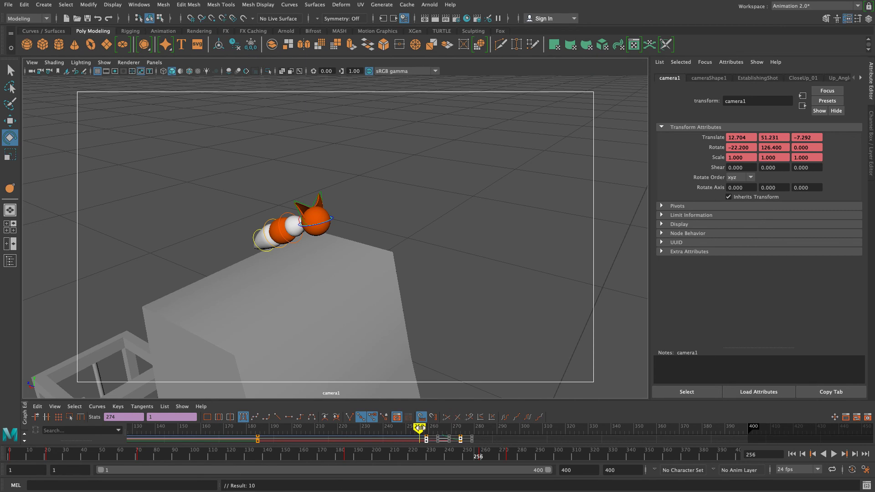
mouse_move(419, 429)
mouse_down()
mouse_move(459, 431)
mouse_move(406, 435)
mouse_up()
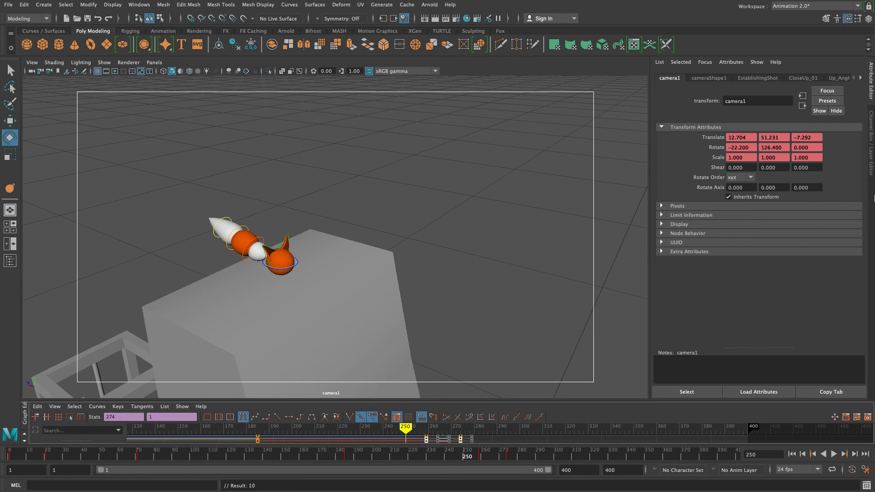
Inspect camera1's rotate order options, keeping xyz, and scrub back through the camera shots to frame 72.
click(735, 178)
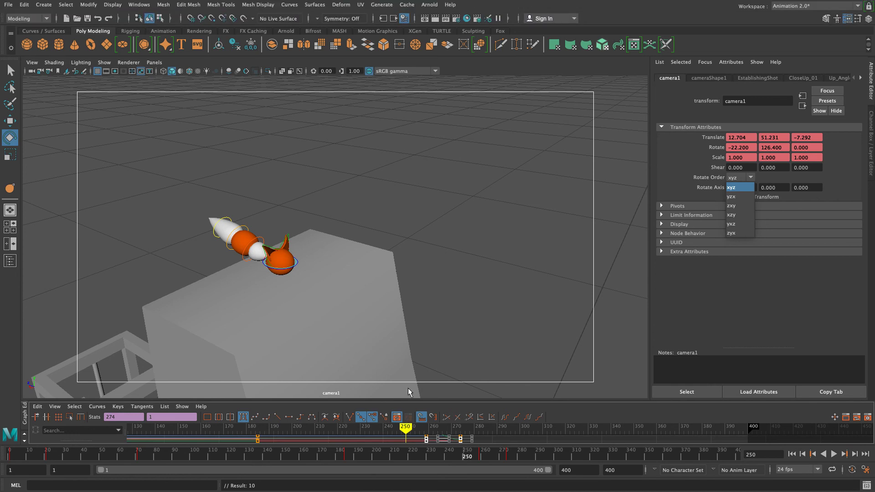
click(405, 432)
drag(414, 431, 1, 449)
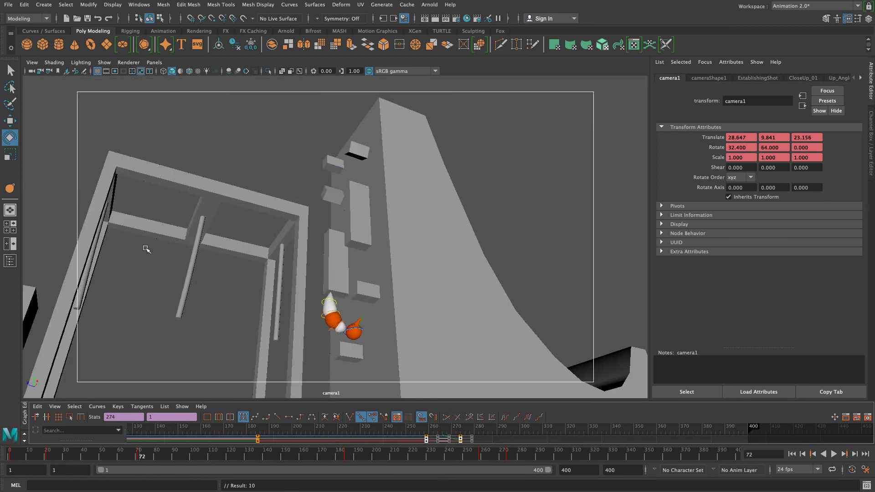